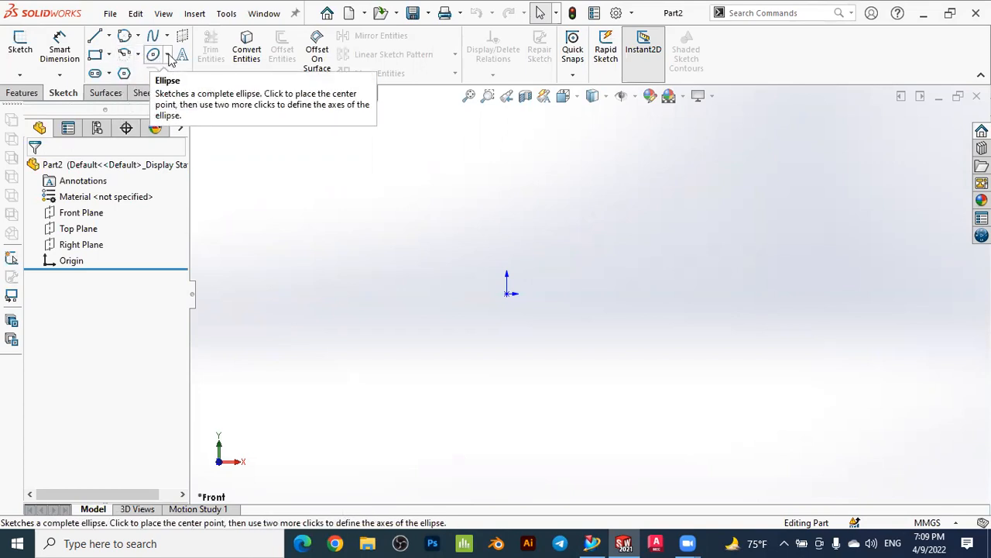
pyautogui.click(168, 55)
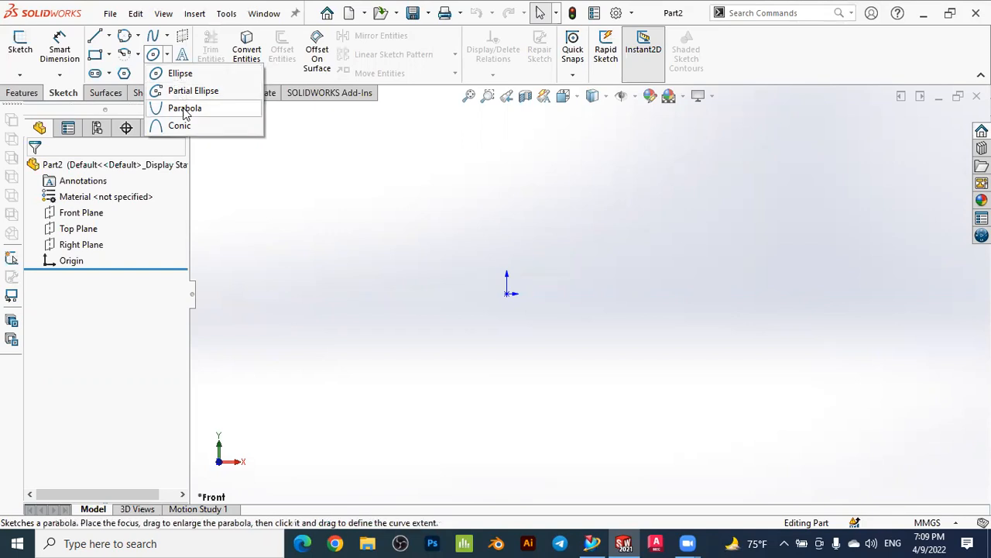
pyautogui.click(485, 215)
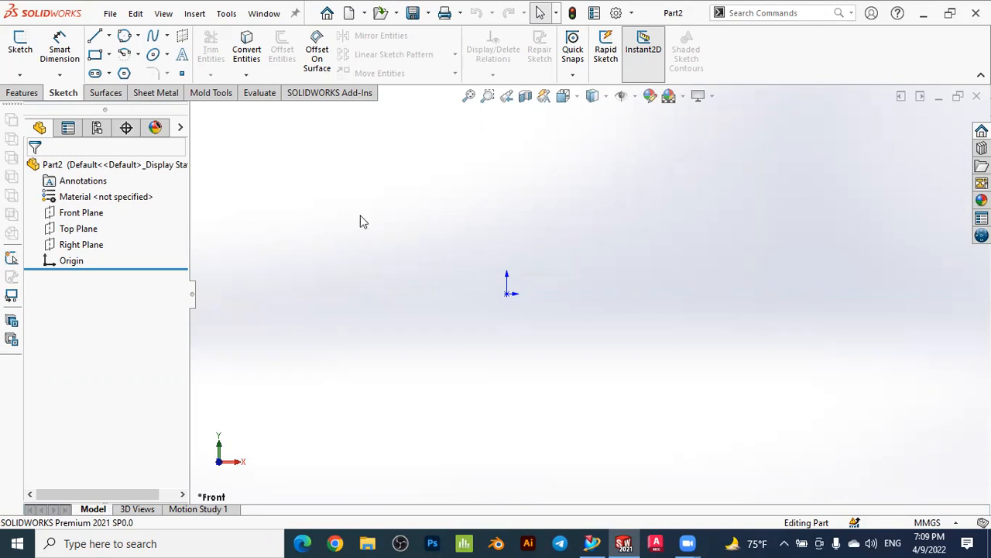
# Start a sketch on the Front Plane and draw an ellipse centred on the origin, with radii about 99.4 mm and 21.7 mm.
pyautogui.click(85, 221)
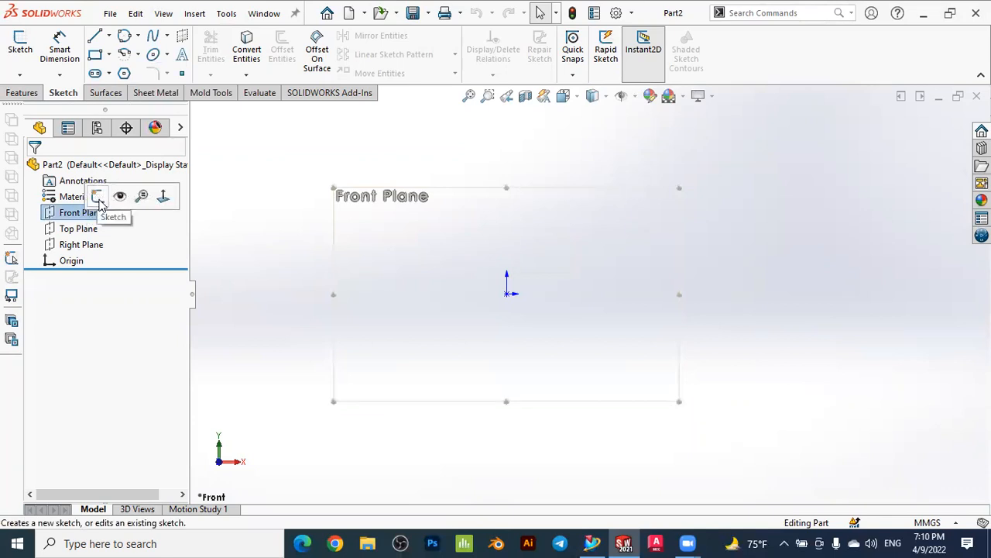
pyautogui.click(98, 199)
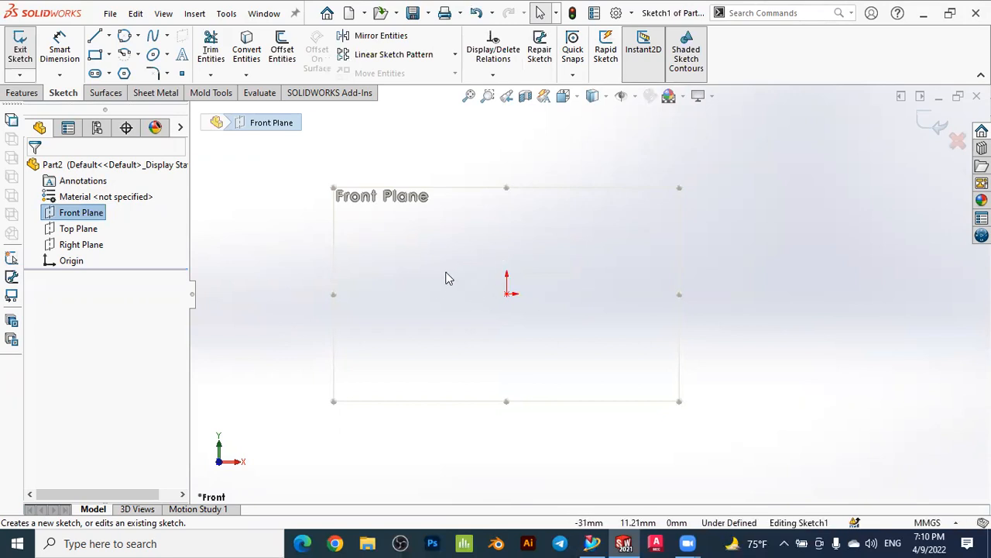
pyautogui.click(167, 54)
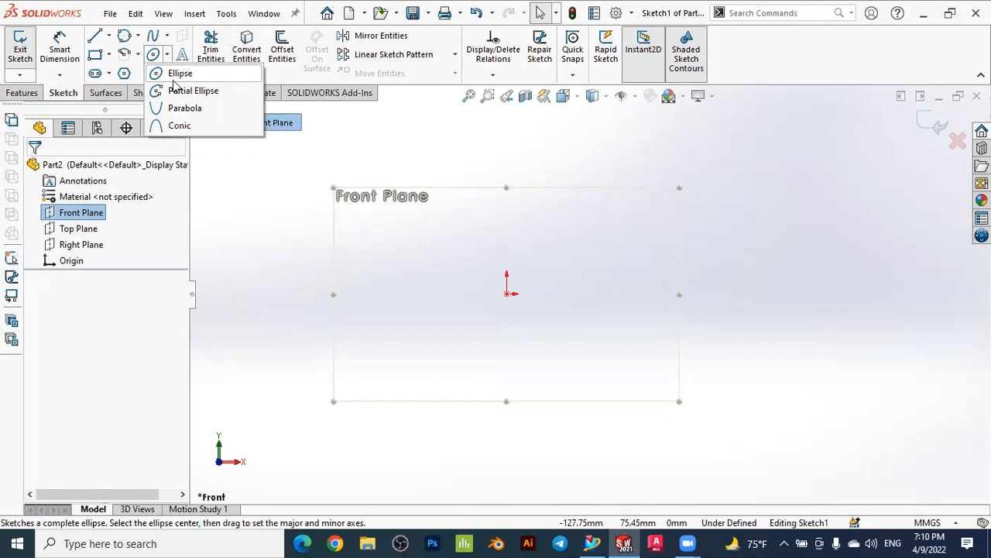
pyautogui.click(175, 75)
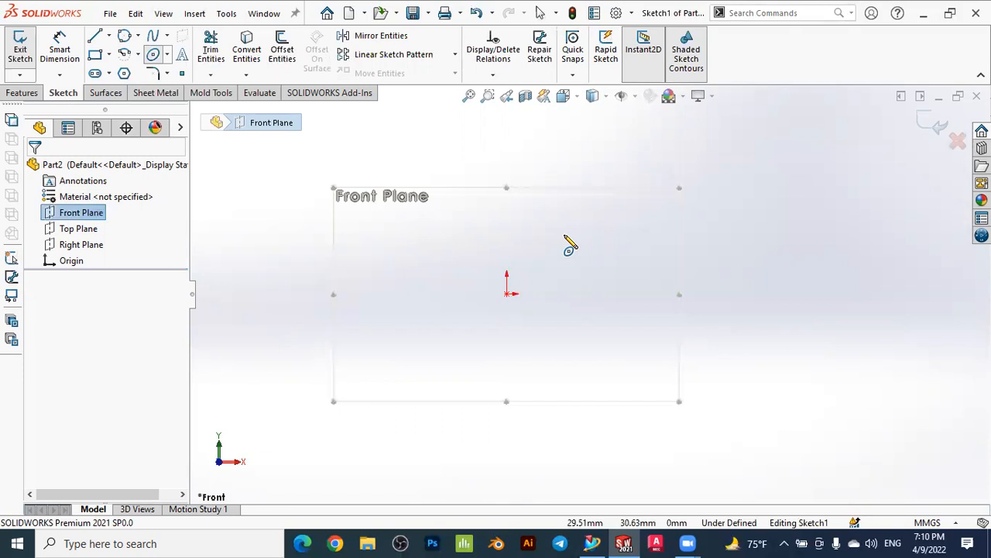
pyautogui.click(508, 295)
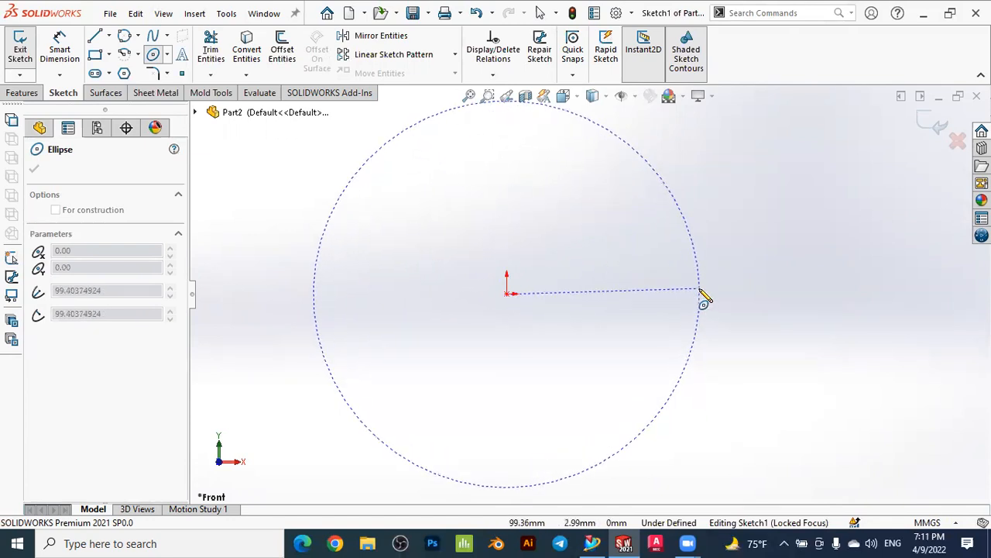
pyautogui.click(701, 290)
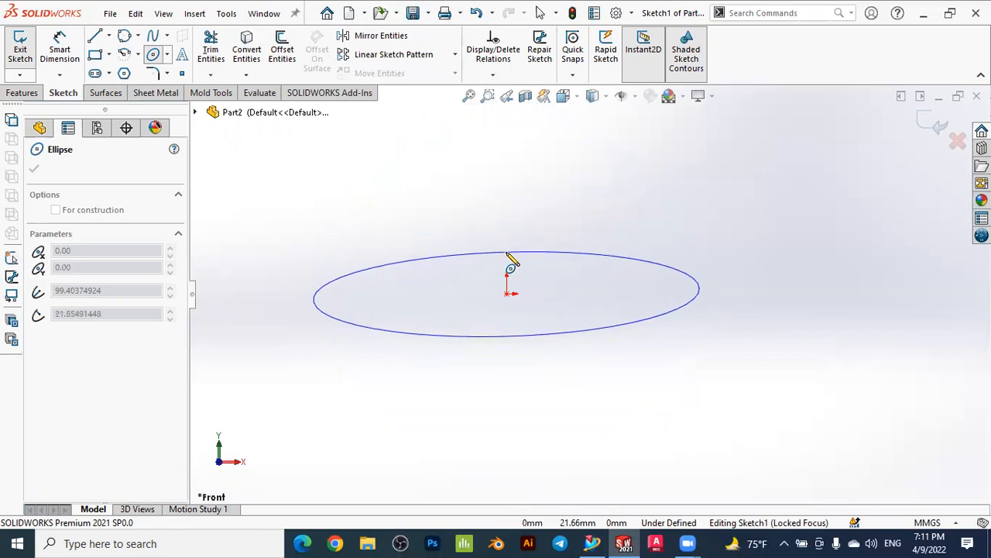
pyautogui.click(511, 258)
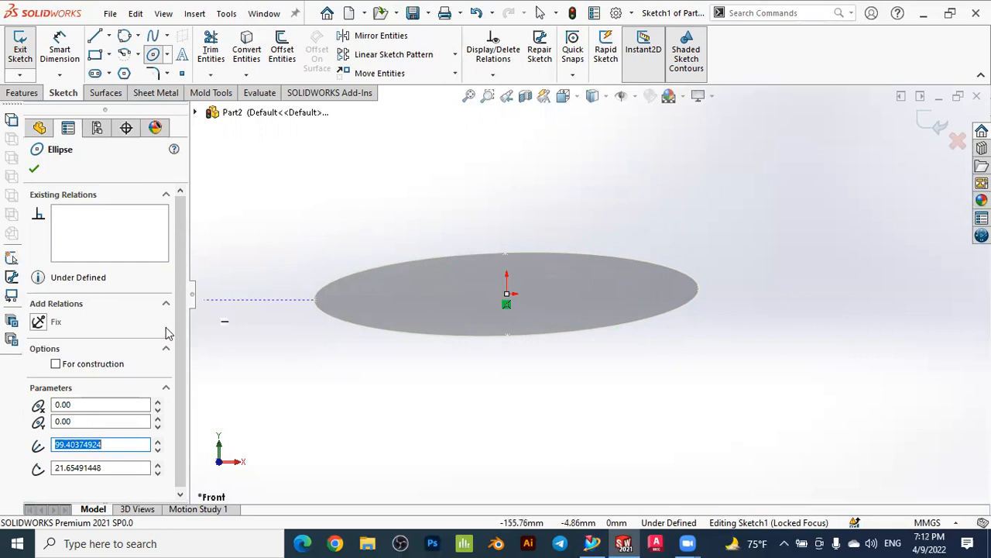
# Set the ellipse's first radius to 120 mm and its second radius to 30 mm, and accept the ellipse.
pyautogui.click(111, 444)
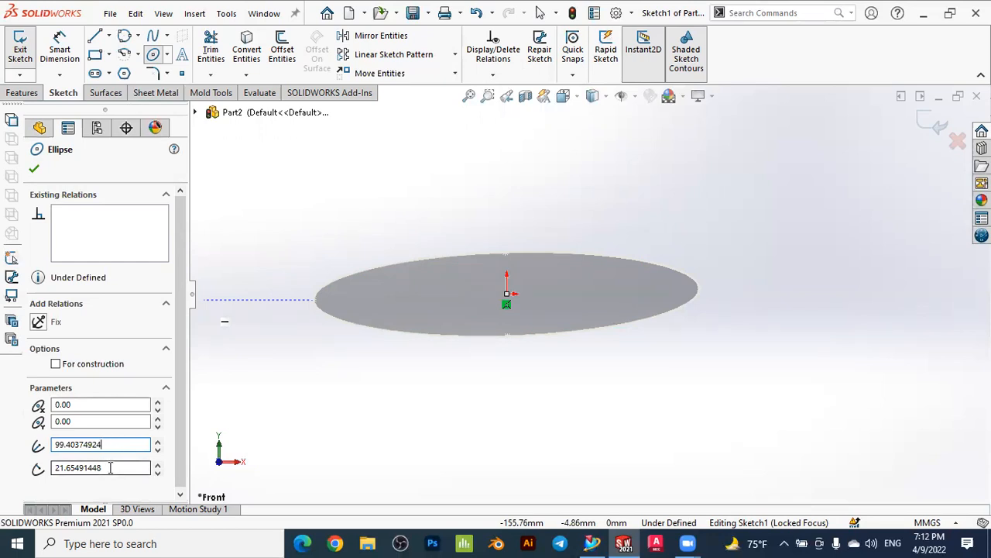
pyautogui.moveTo(113, 447); pyautogui.dragTo(55, 446)
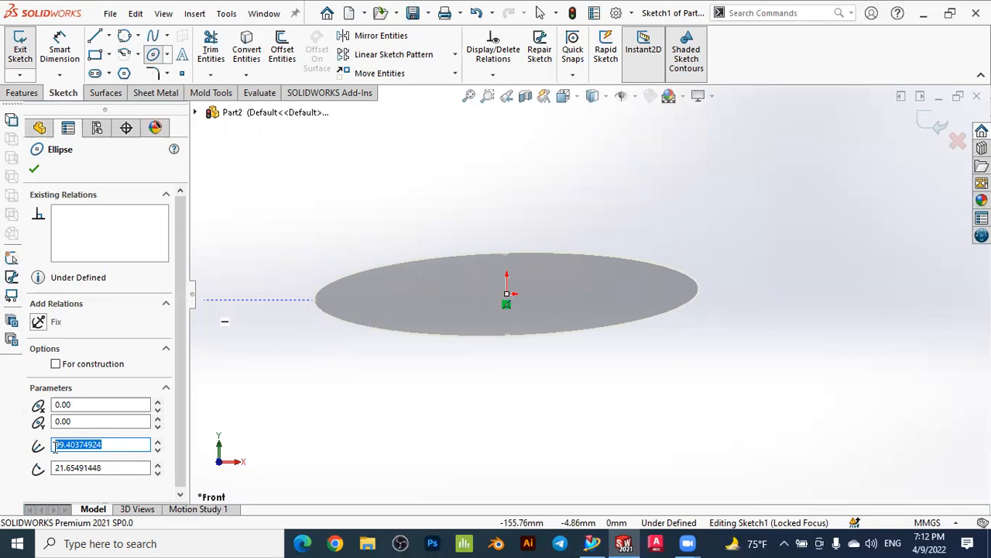
pyautogui.write('120')
pyautogui.press('Return')
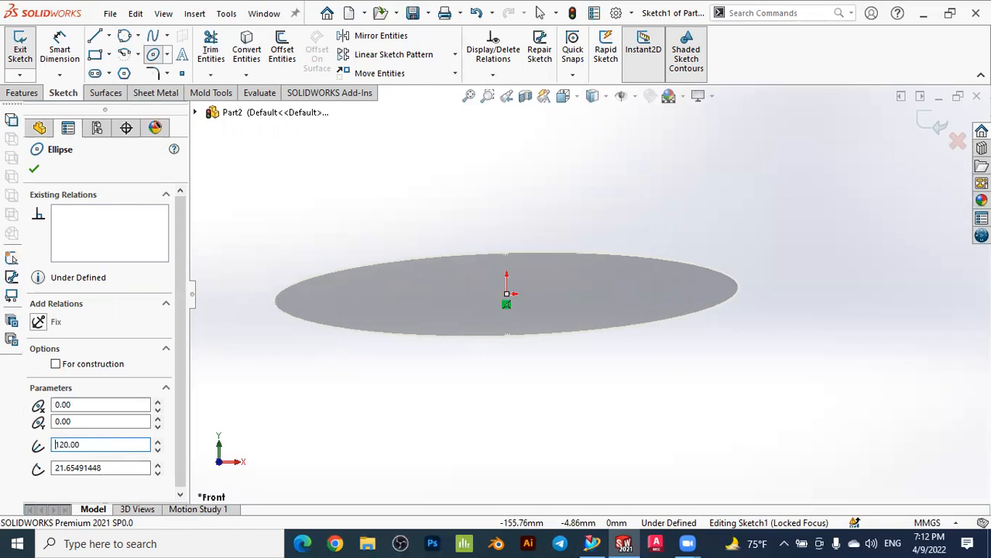
pyautogui.click(77, 468)
pyautogui.doubleClick(76, 467)
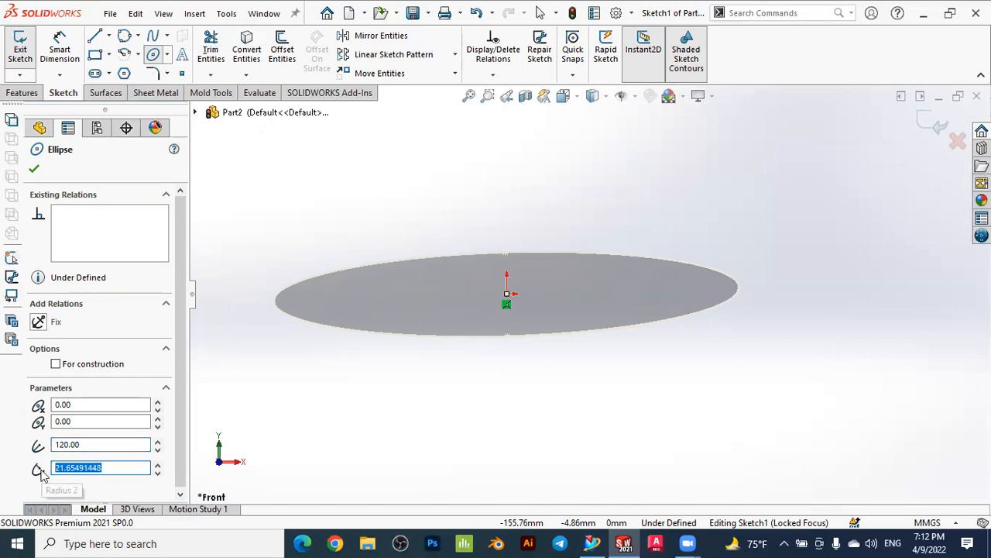
pyautogui.write('30')
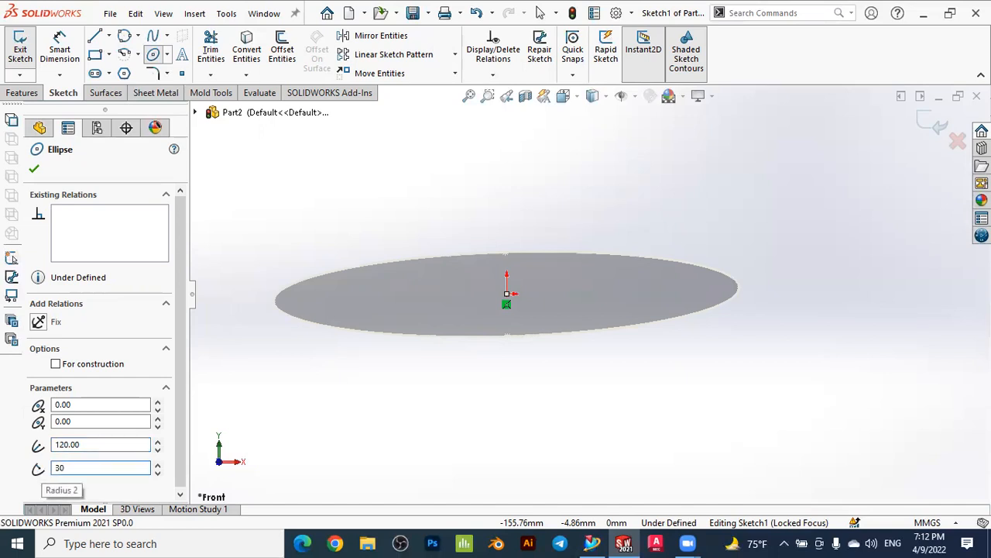
pyautogui.press('Return')
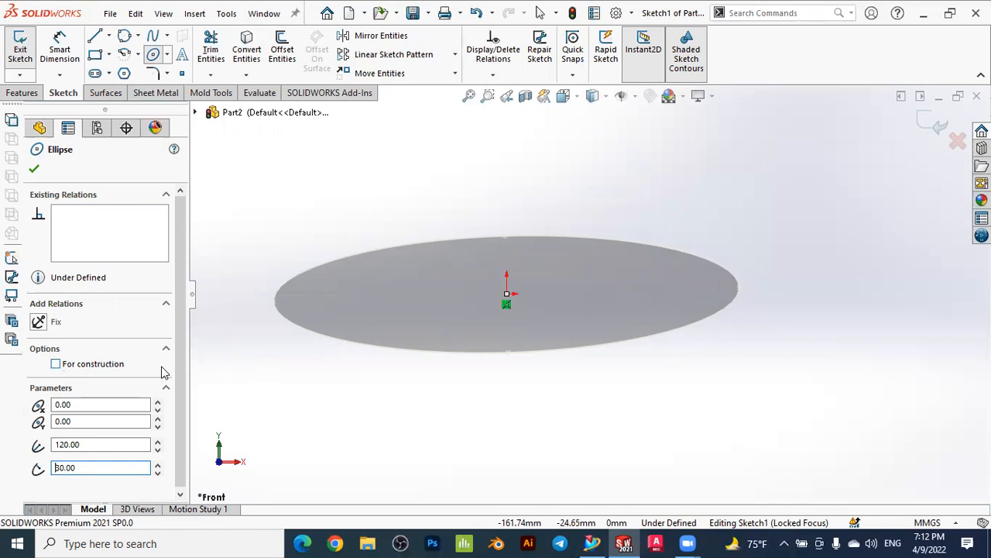
pyautogui.click(35, 170)
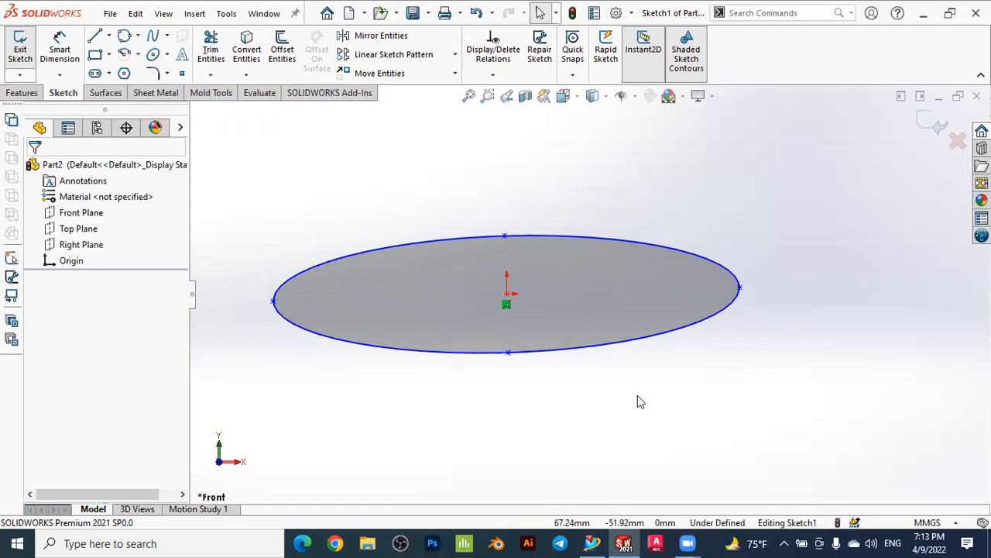
# Reselect the ellipse centred on the origin and set its second radius to 40 mm.
pyautogui.click(450, 238)
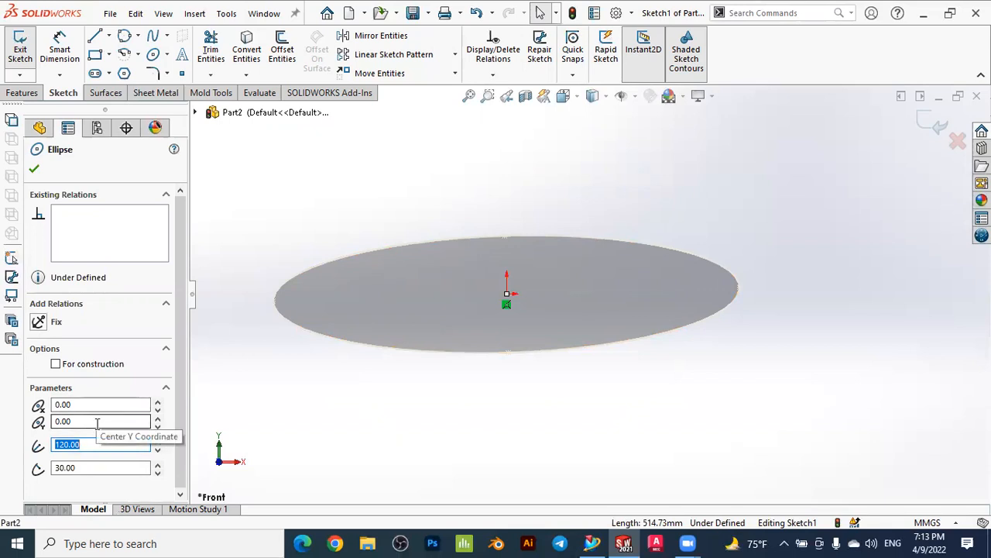
pyautogui.click(88, 468)
pyautogui.moveTo(89, 468); pyautogui.dragTo(43, 469)
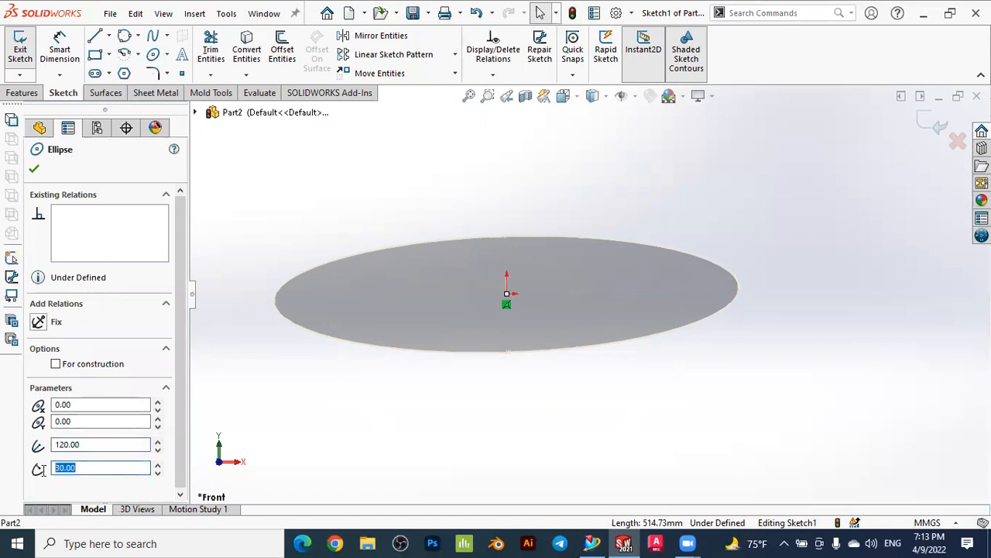
pyautogui.write('40')
pyautogui.press('Return')
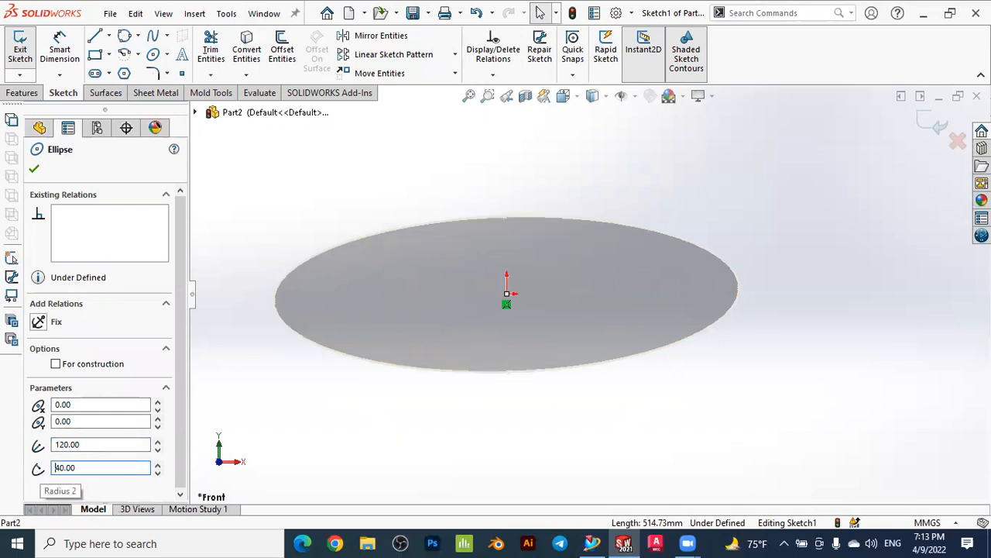
# Convert the ellipse to construction geometry, and turn it back into a regular sketch entity.
pyautogui.click(56, 365)
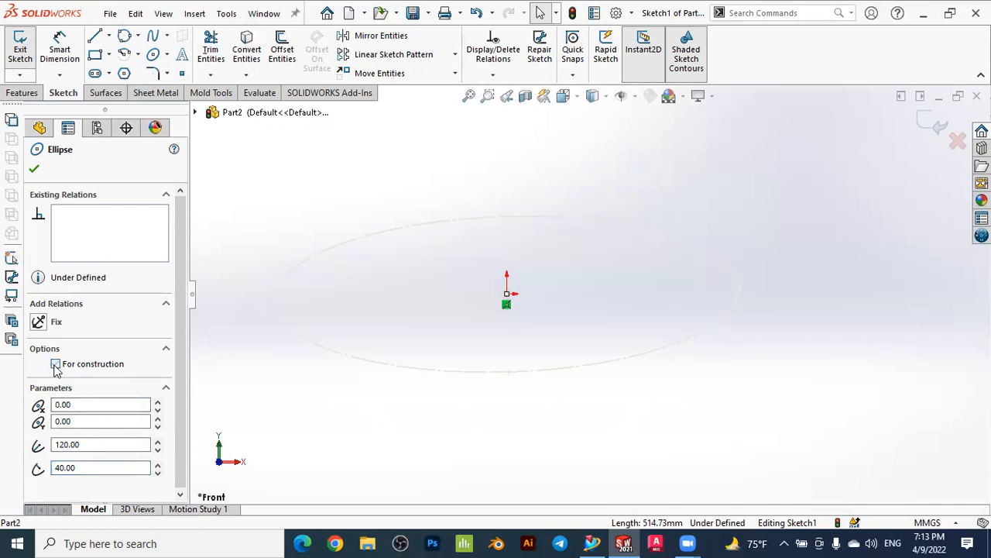
pyautogui.click(34, 168)
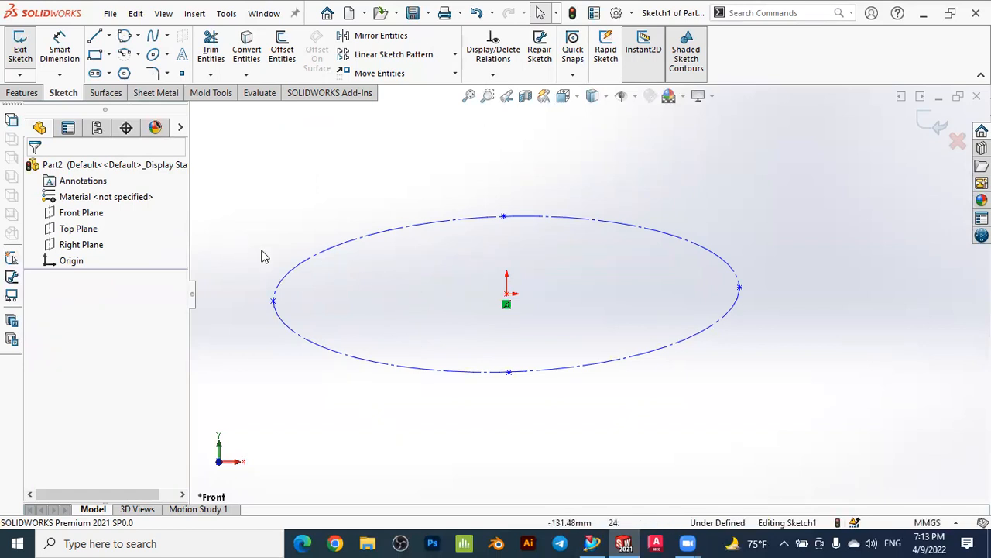
pyautogui.click(293, 271)
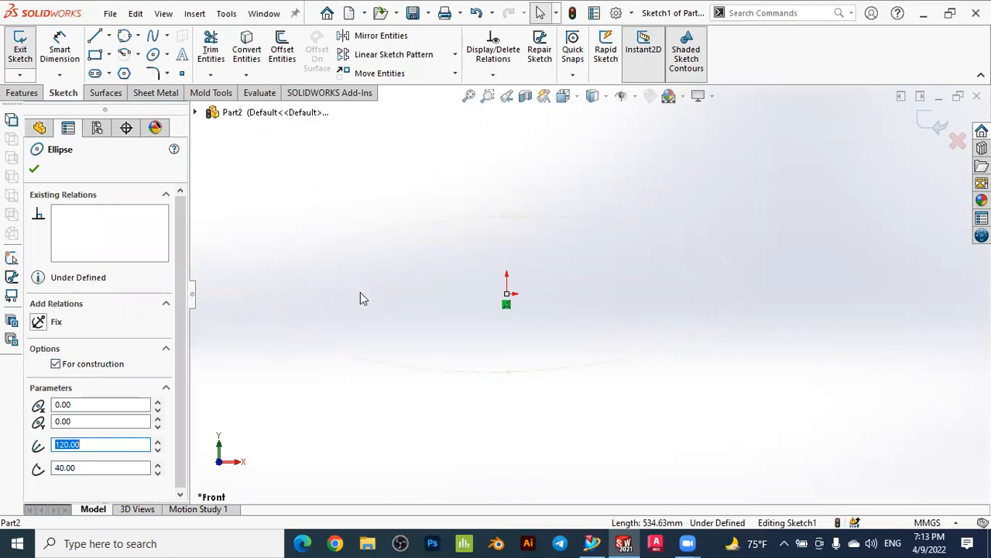
pyautogui.click(55, 364)
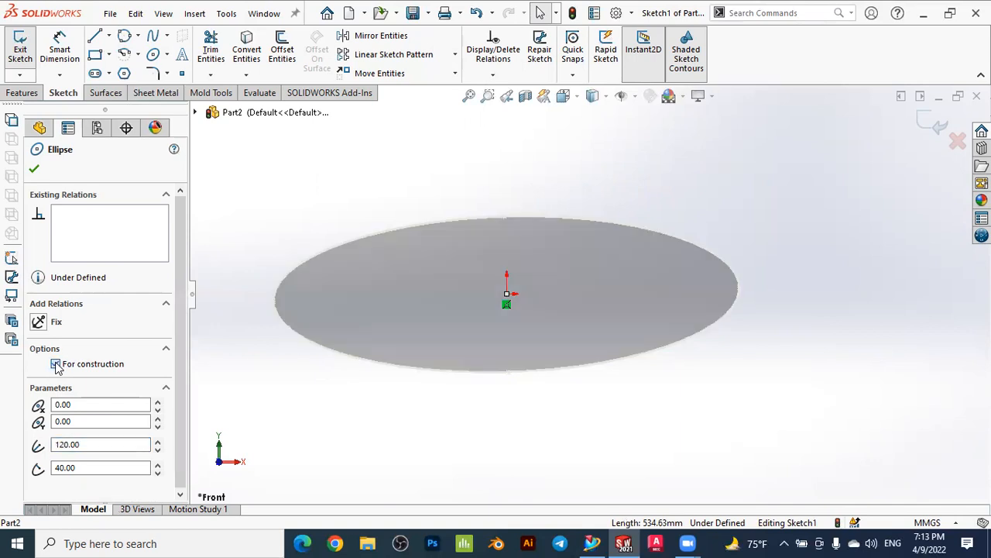
pyautogui.click(35, 170)
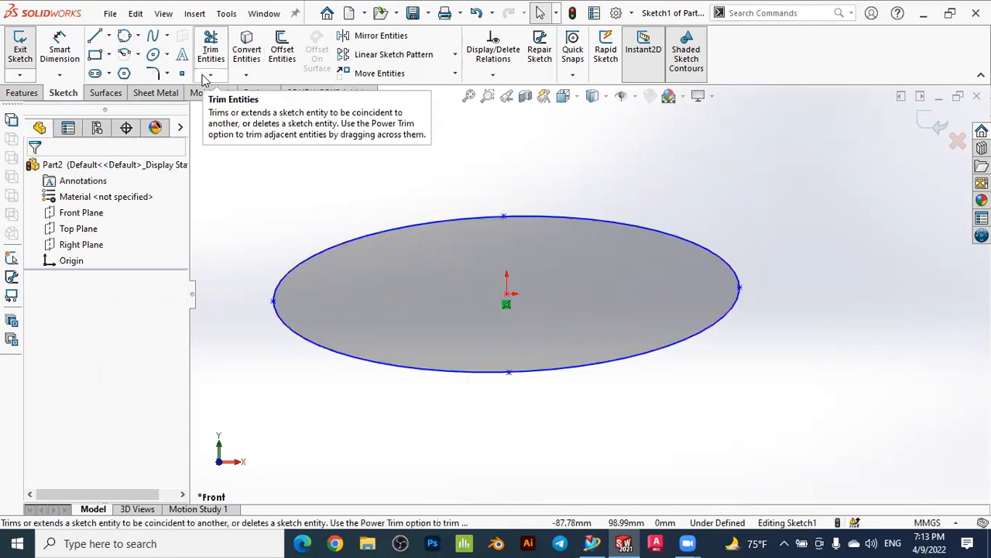
# Sketch a second, smaller horizontal ellipse above and left of the first, with radii about 44.8 mm and 10.5 mm.
pyautogui.click(167, 55)
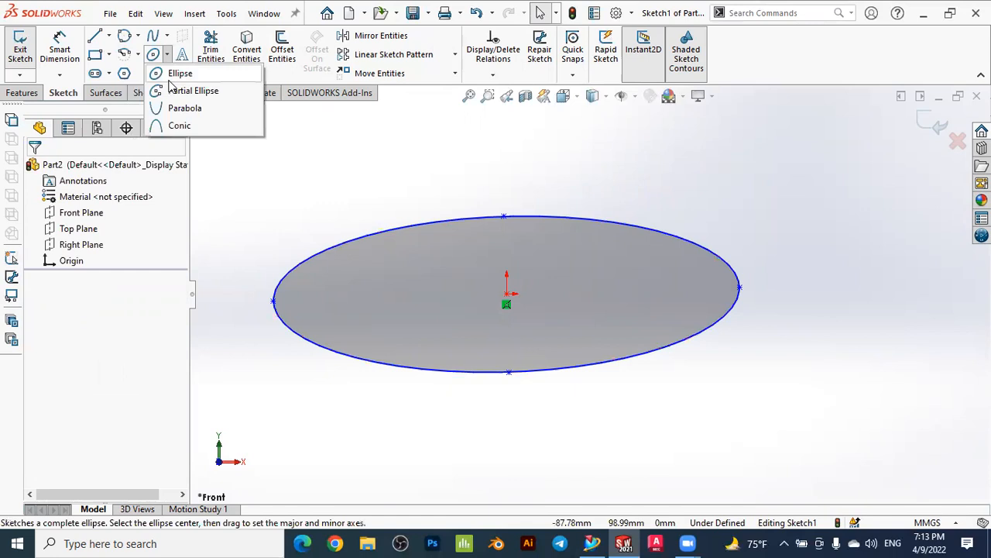
pyautogui.click(171, 76)
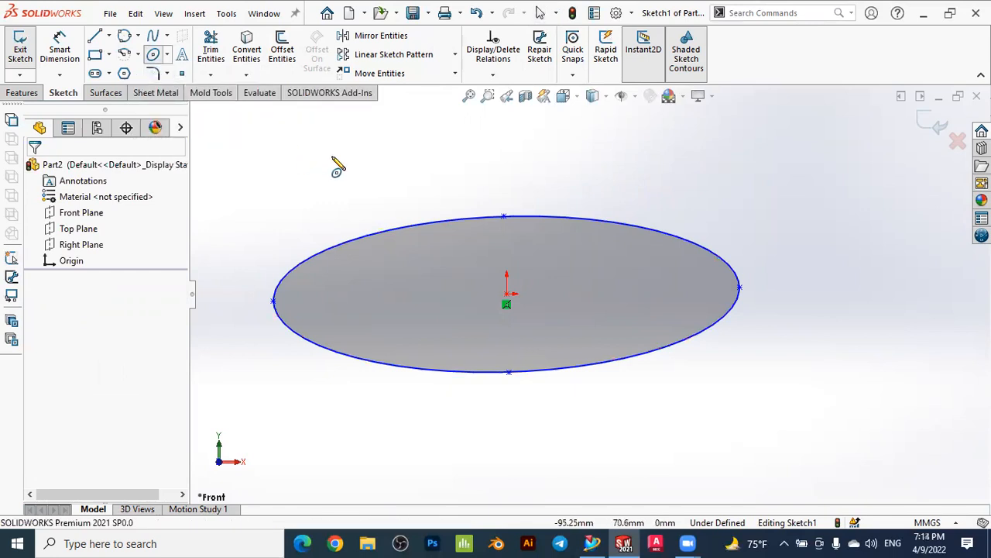
pyautogui.click(318, 156)
pyautogui.click(401, 157)
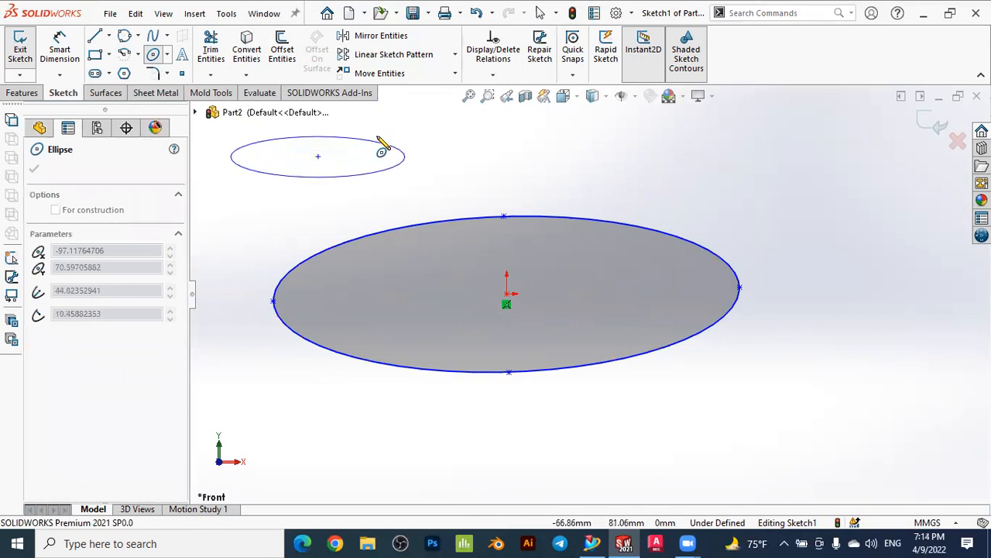
pyautogui.click(372, 137)
pyautogui.scroll(-2, 457, 147)
pyautogui.scroll(4, 496, 162)
pyautogui.scroll(-2, 422, 176)
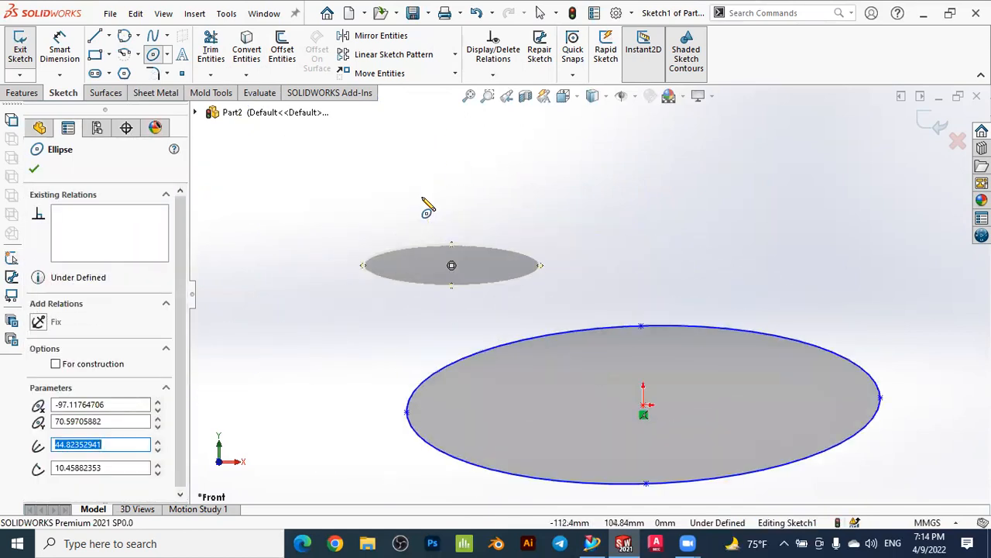
# Set the second ellipse's center coordinates to X 100 mm and Y 0 mm.
pyautogui.click(113, 406)
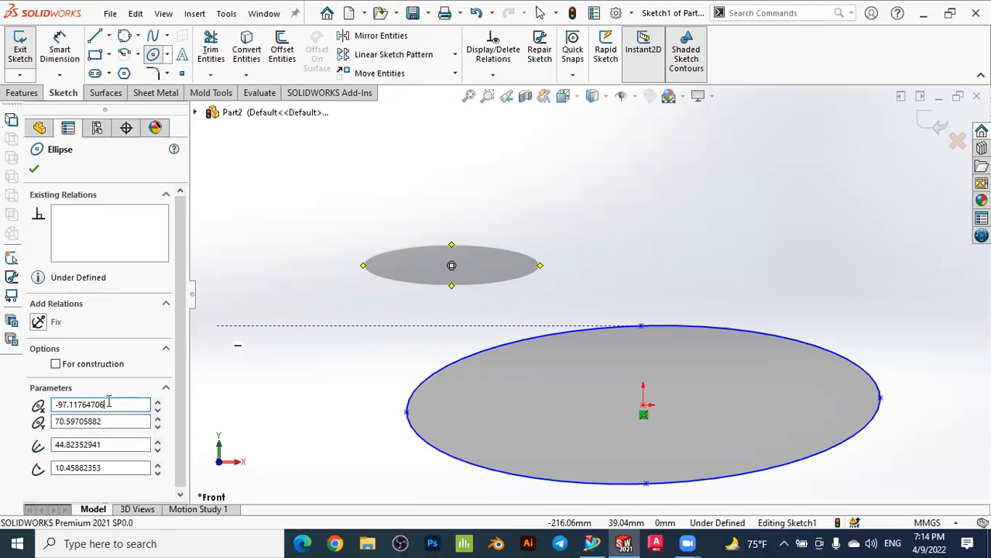
pyautogui.moveTo(109, 404); pyautogui.dragTo(41, 400)
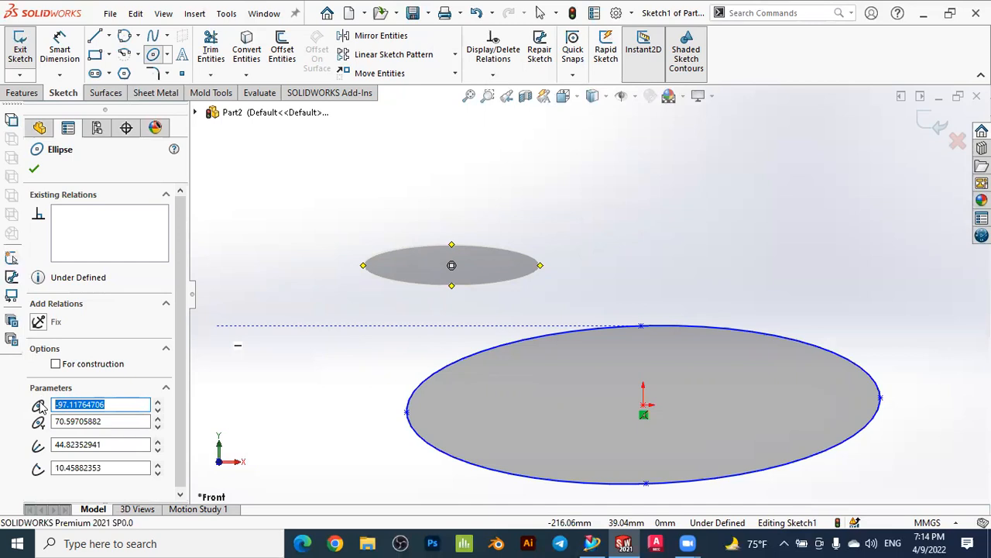
pyautogui.write('100')
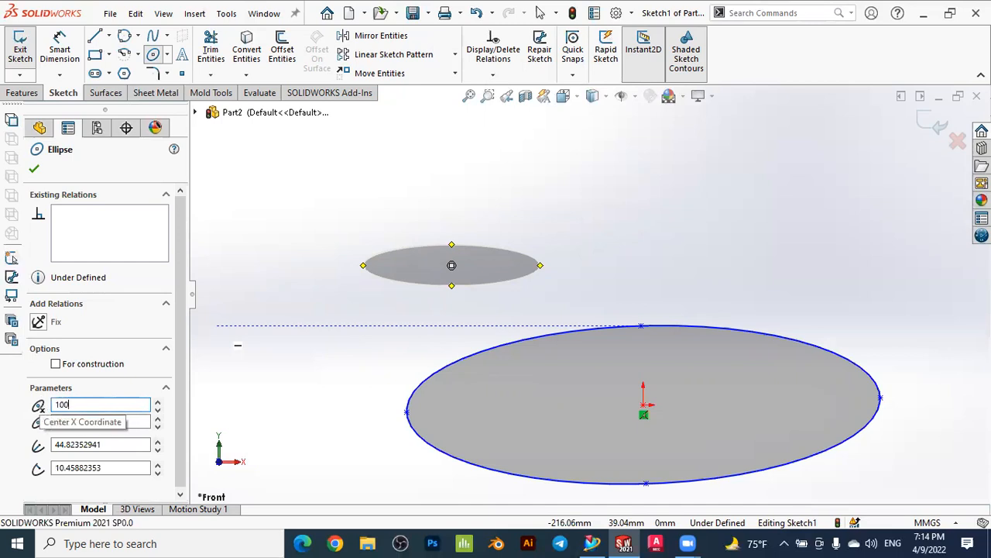
pyautogui.press('Return')
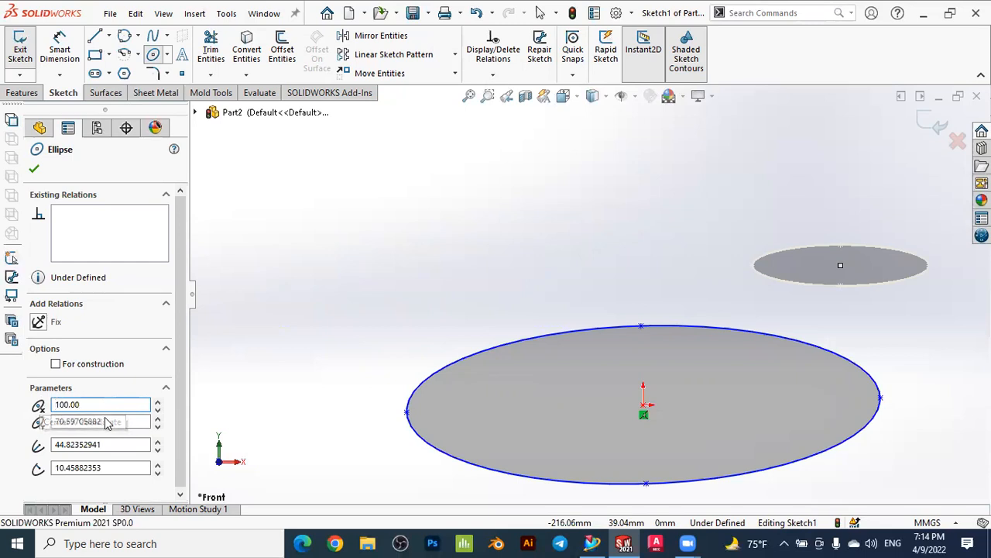
pyautogui.moveTo(118, 422); pyautogui.dragTo(44, 428)
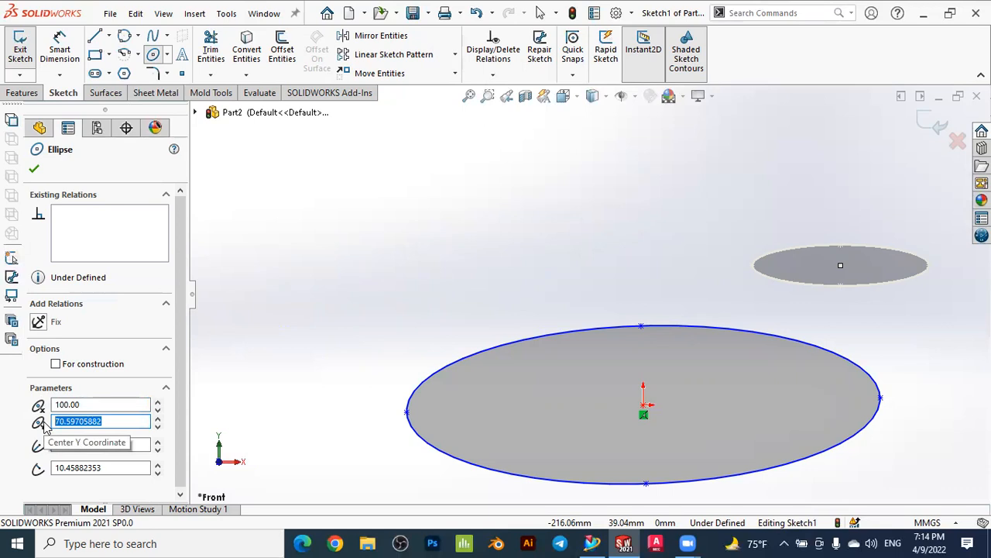
pyautogui.write('0')
pyautogui.press('Return')
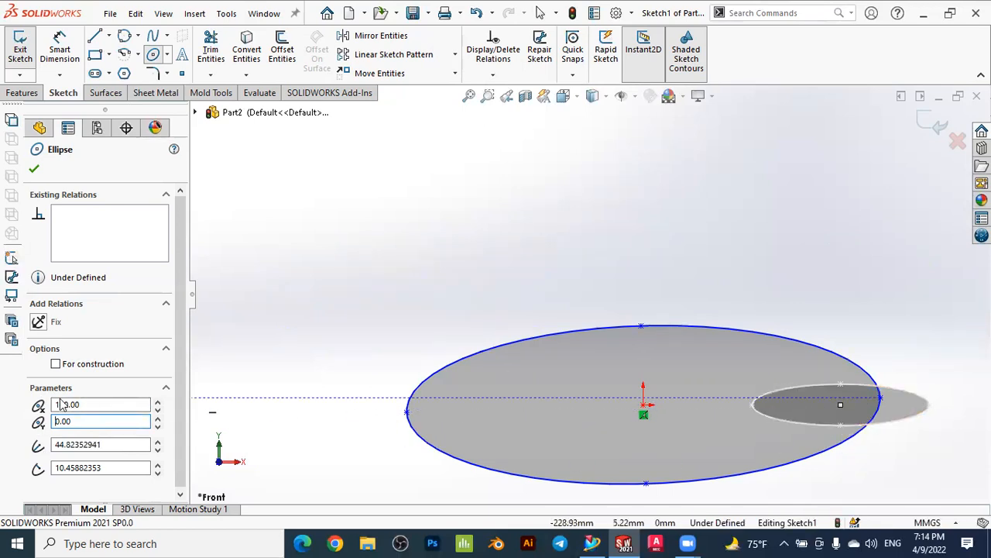
# Review the second ellipse's two radius parameters and accept the ellipse.
pyautogui.doubleClick(103, 446)
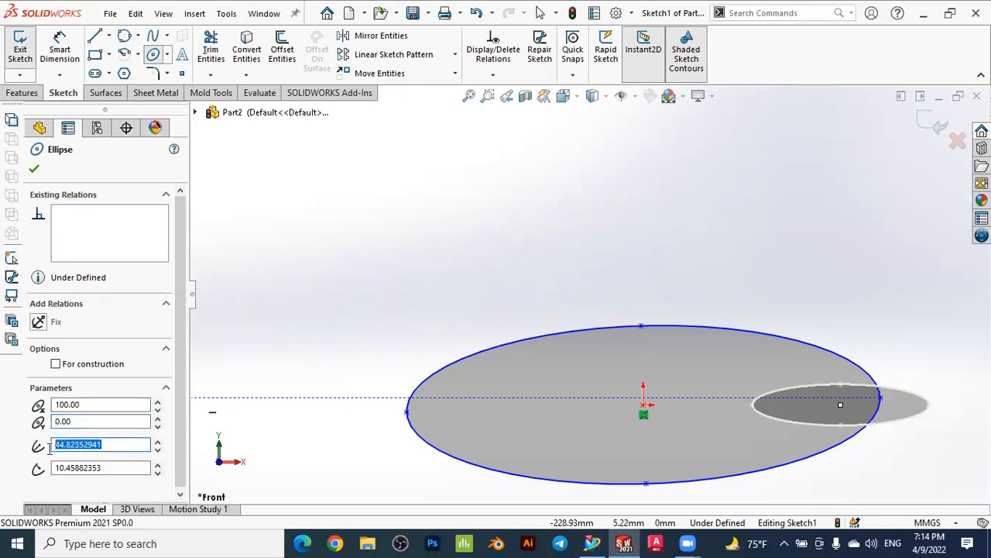
pyautogui.doubleClick(104, 468)
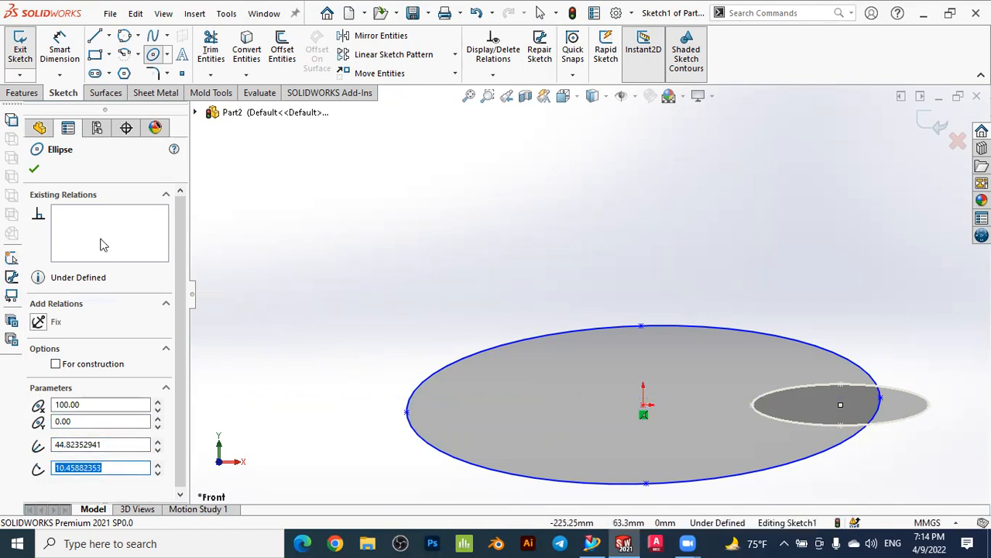
pyautogui.click(34, 169)
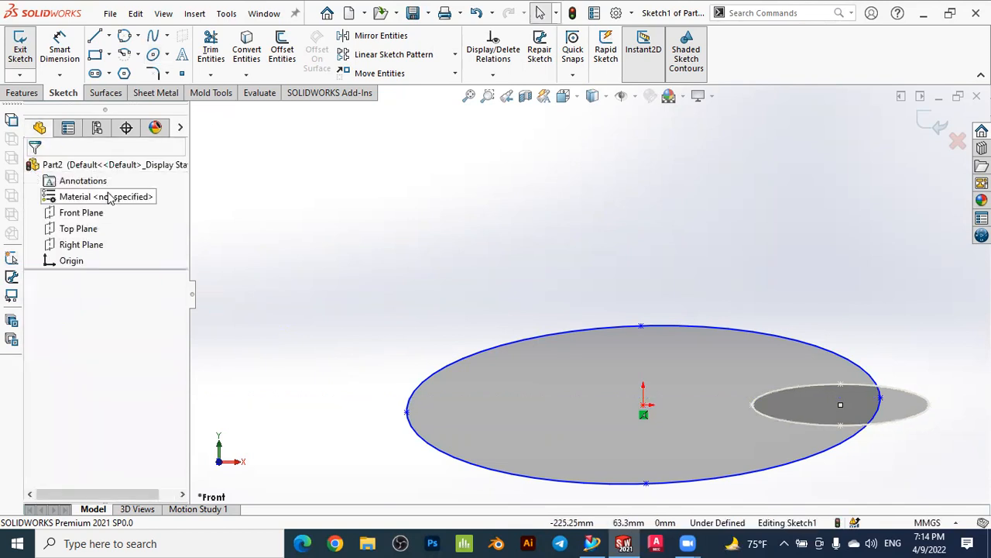
# Draw a horizontal centerline about 152 mm long in the empty area above the two ellipses.
pyautogui.scroll(2, 430, 272)
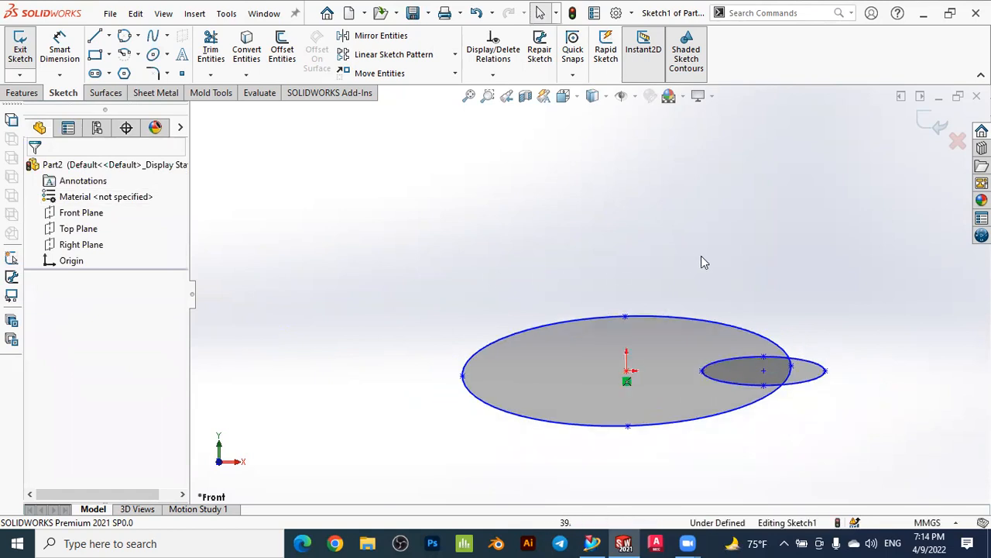
pyautogui.scroll(1, 821, 330)
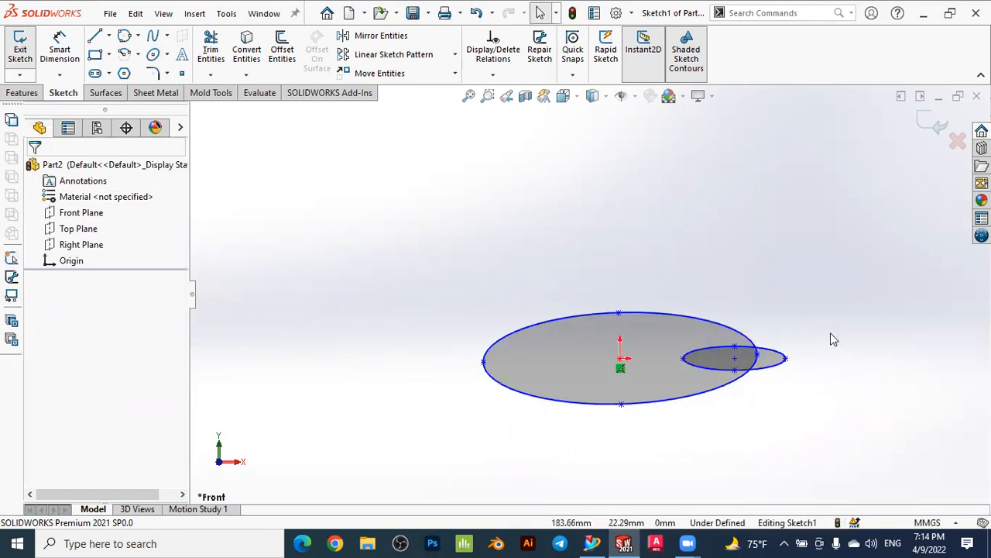
pyautogui.scroll(-3, 783, 312)
pyautogui.scroll(2, 527, 271)
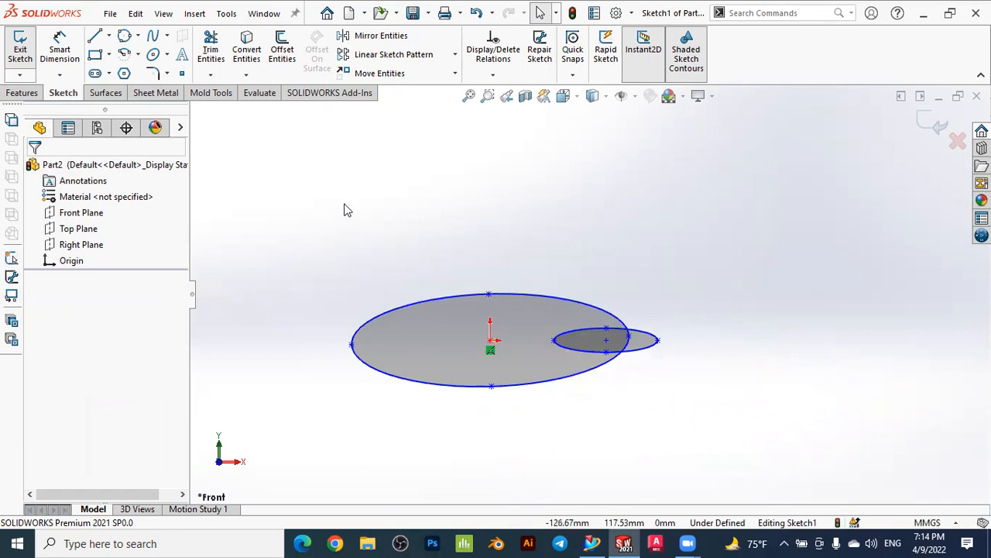
pyautogui.scroll(-2, 351, 212)
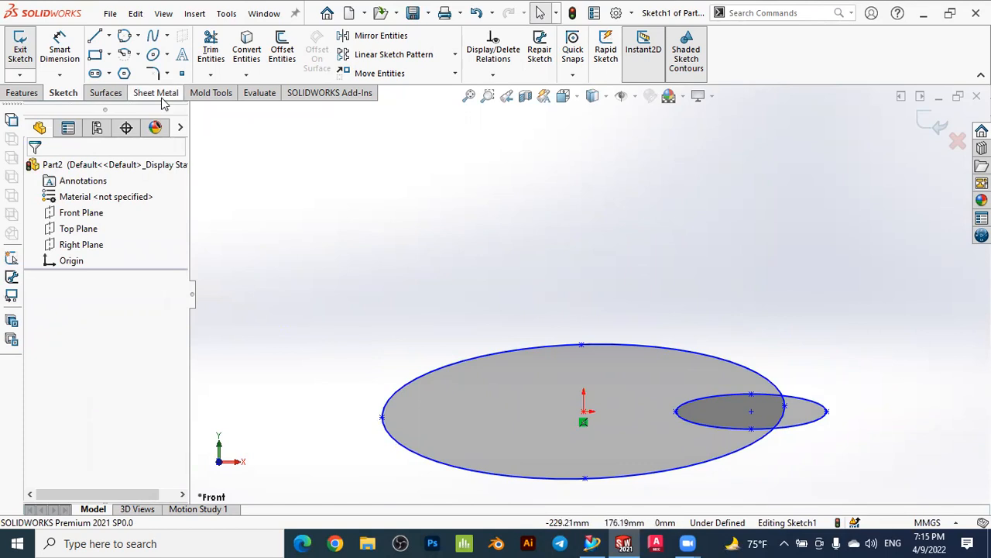
pyautogui.click(111, 38)
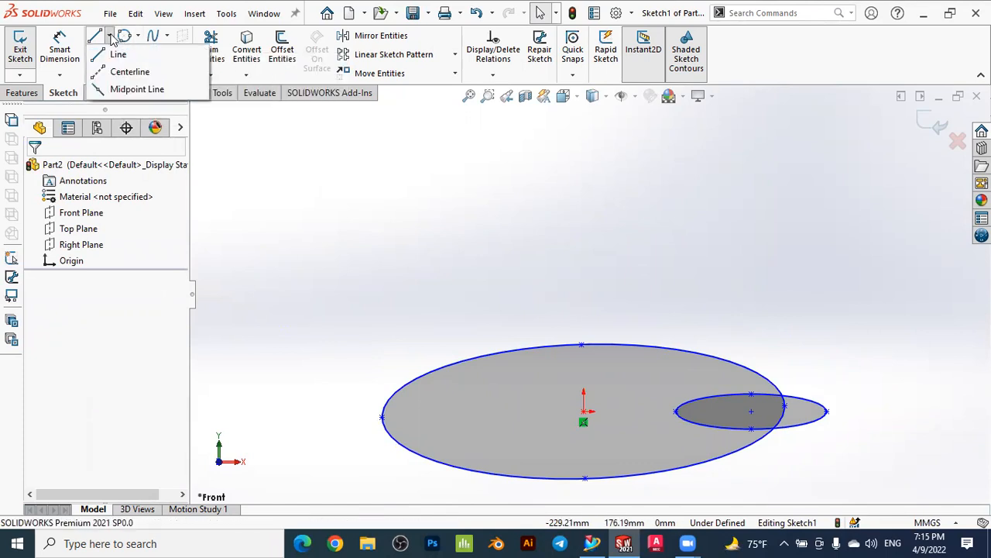
pyautogui.click(128, 72)
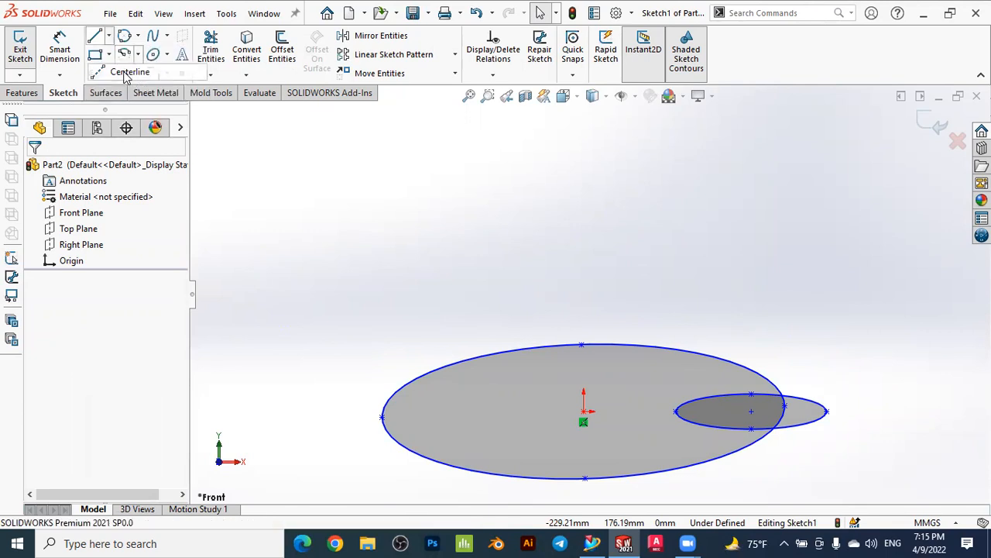
pyautogui.click(420, 255)
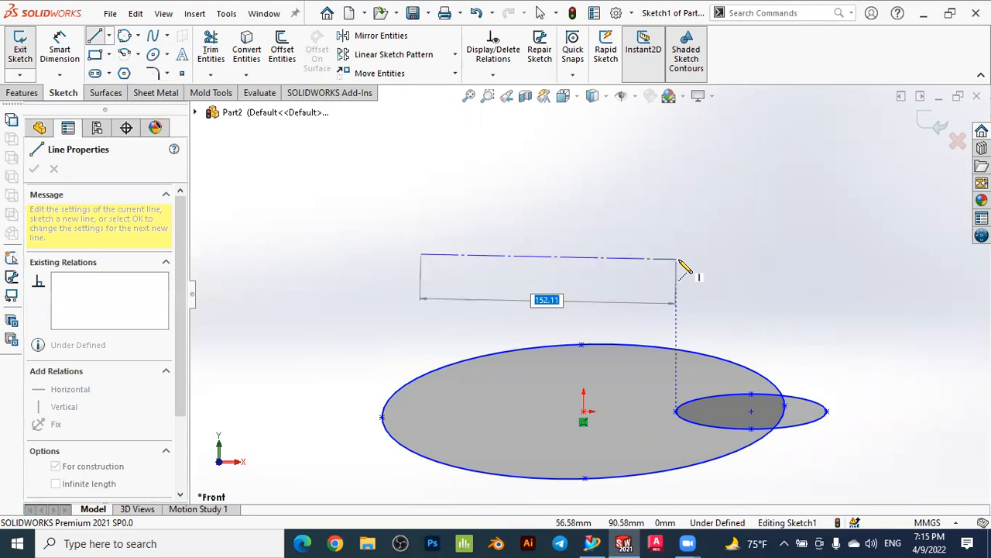
pyautogui.click(677, 254)
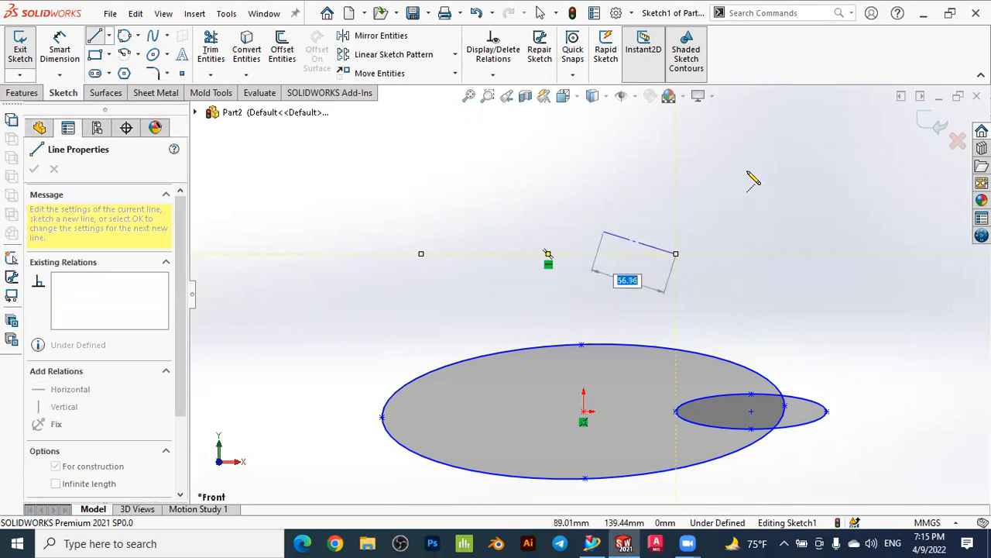
pyautogui.press('Escape')
# Draw a second centerline about 129 mm long from the horizontal centerline's left endpoint, rising to the right at about 34°.
pyautogui.click(108, 36)
pyautogui.click(114, 72)
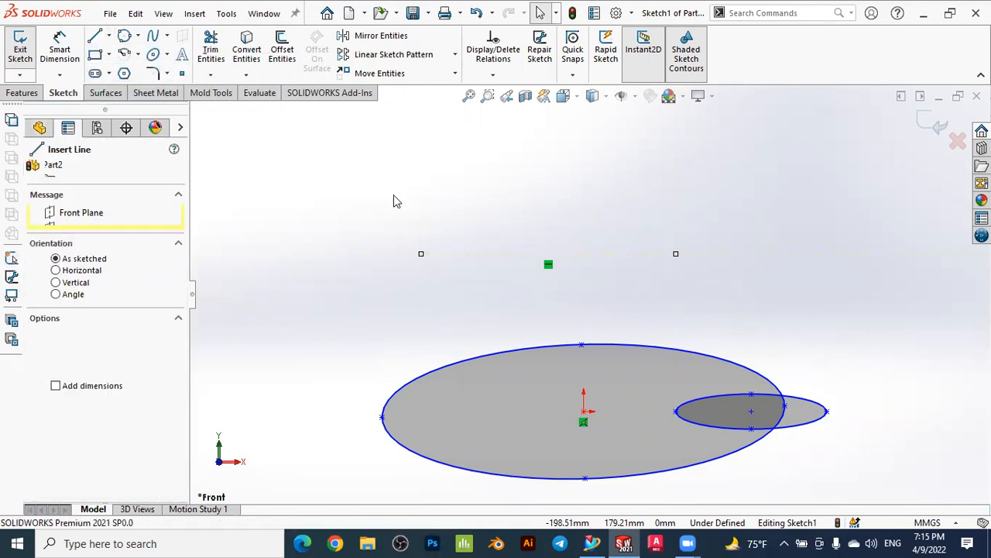
pyautogui.click(422, 254)
pyautogui.click(602, 134)
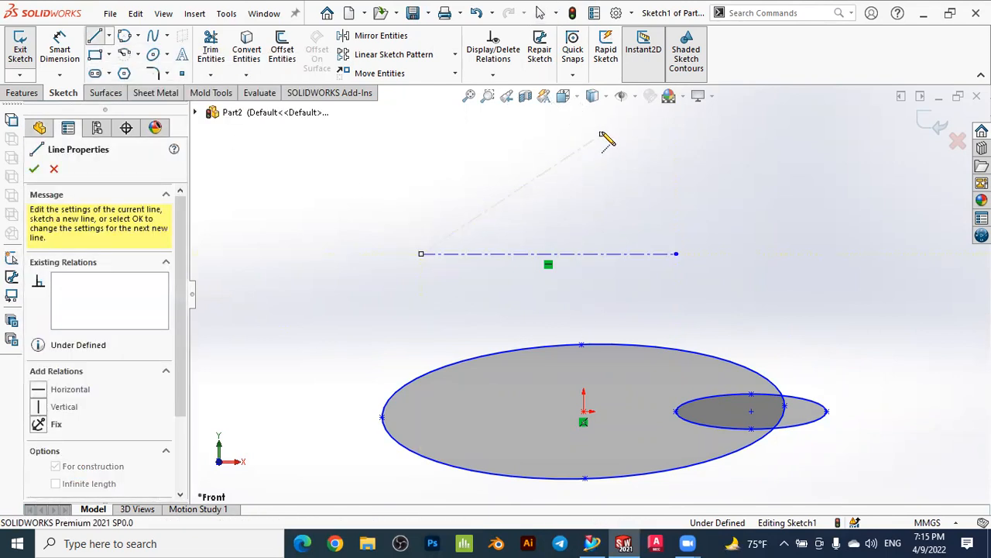
pyautogui.press('Escape')
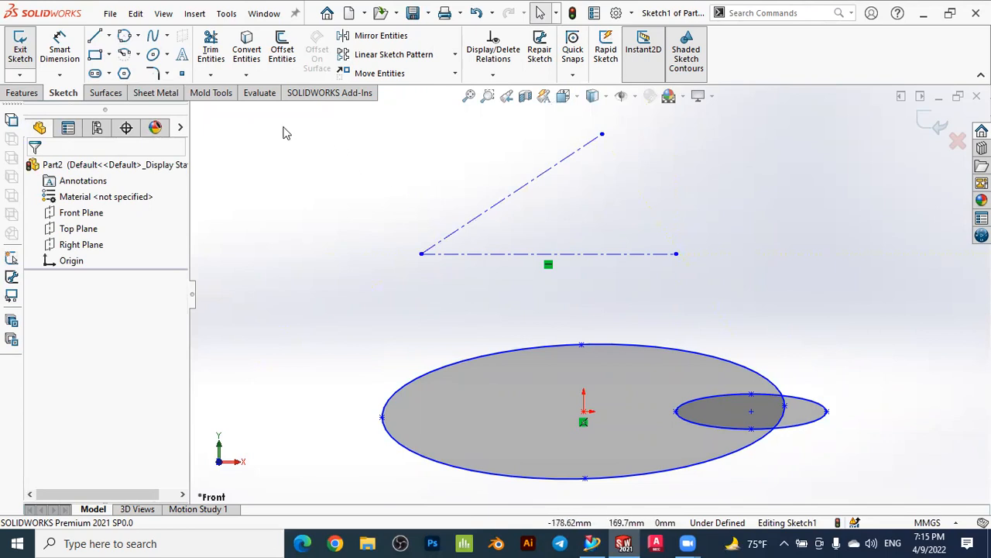
# Dimension the angle between the horizontal and inclined centerlines and set it to 45°.
pyautogui.click(60, 50)
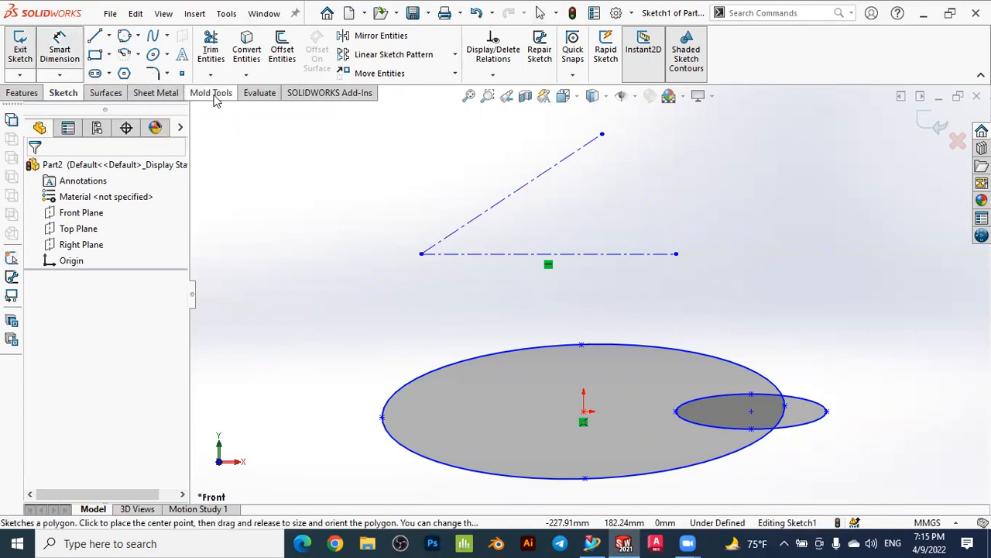
pyautogui.click(543, 254)
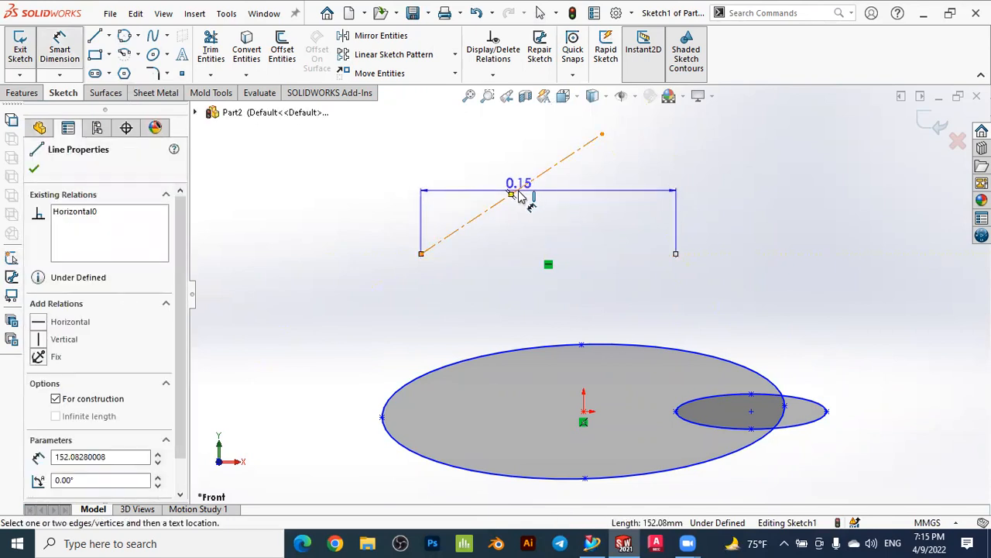
pyautogui.click(520, 189)
pyautogui.click(586, 203)
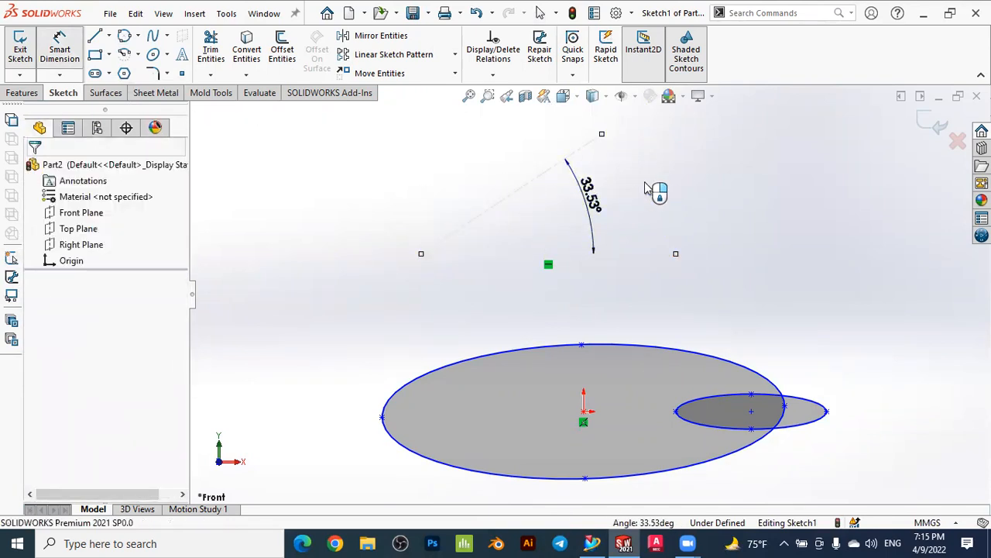
pyautogui.write('45')
pyautogui.press('Return')
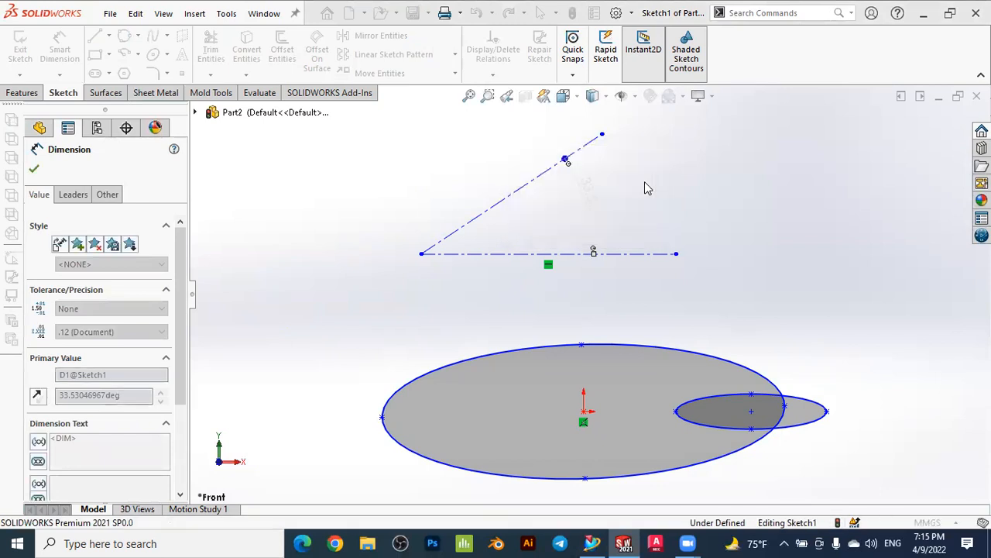
pyautogui.press('Escape')
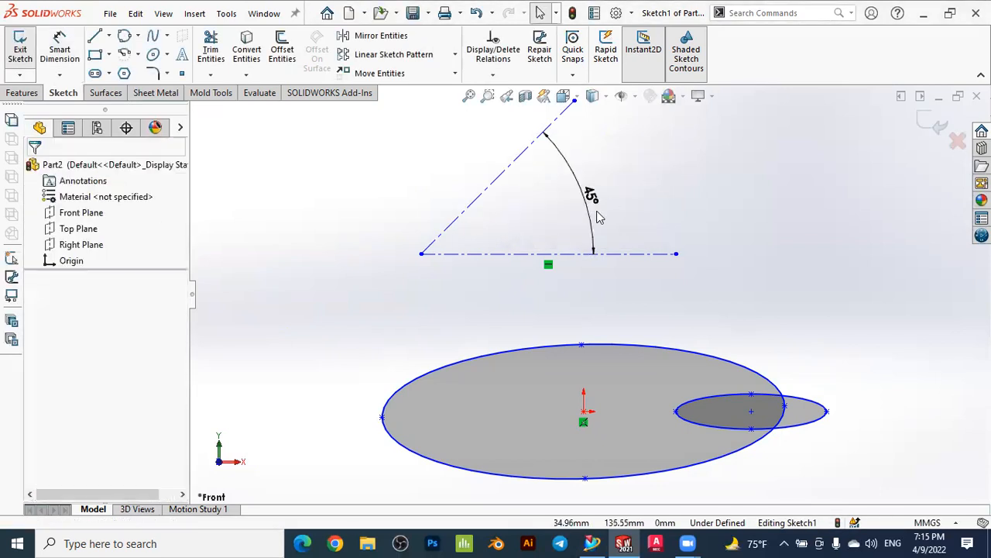
# Sketch an ellipse centred on the centerlines' shared endpoint, its major axis ending at the inclined centerline's endpoint, with a minor radius of about 31.4 mm.
pyautogui.scroll(2, 450, 300)
pyautogui.scroll(2, 583, 292)
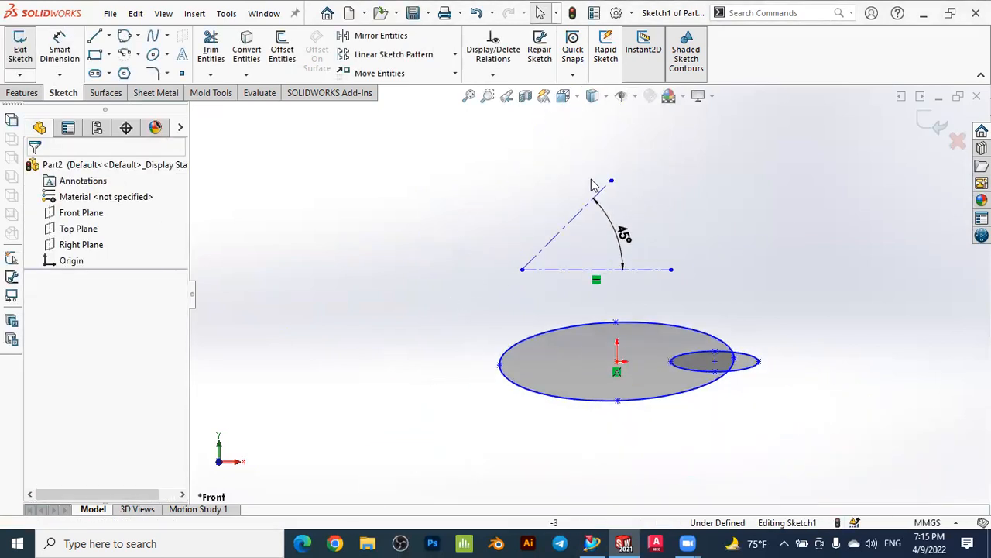
pyautogui.scroll(-3, 649, 184)
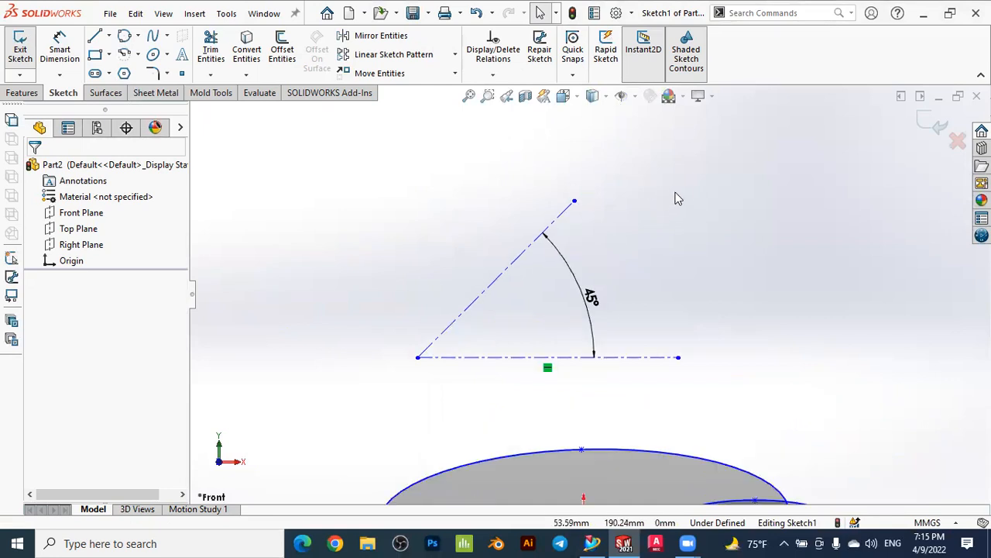
pyautogui.click(166, 54)
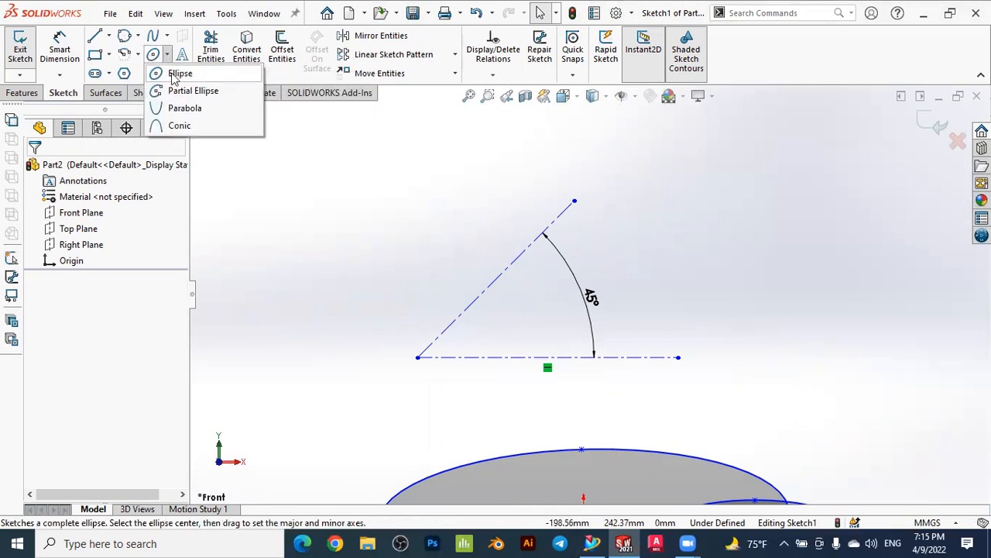
pyautogui.click(179, 73)
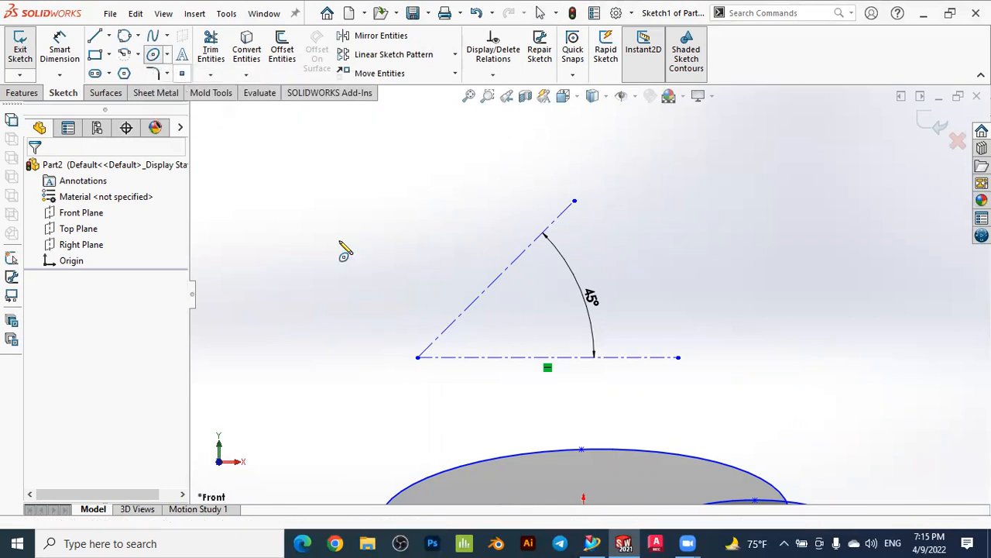
pyautogui.click(418, 358)
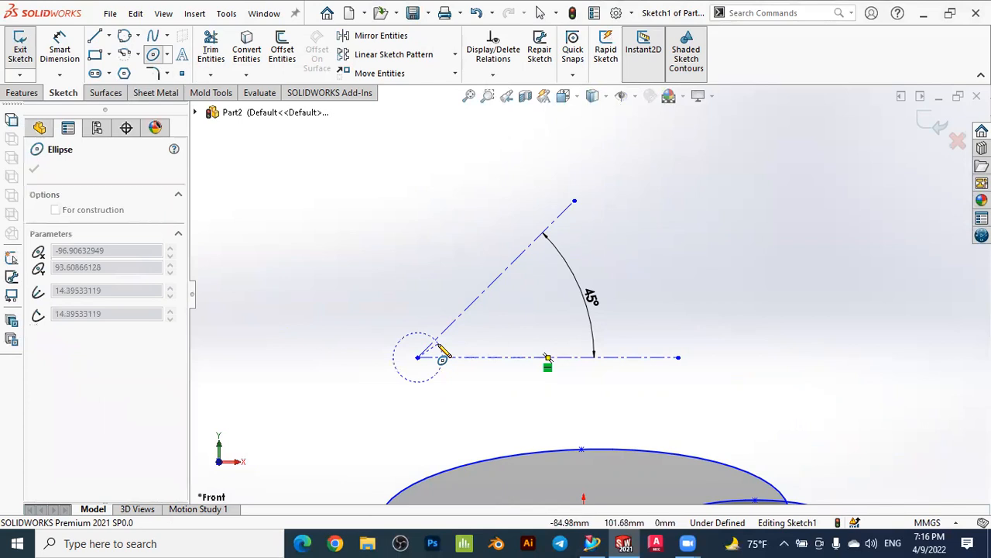
pyautogui.click(595, 194)
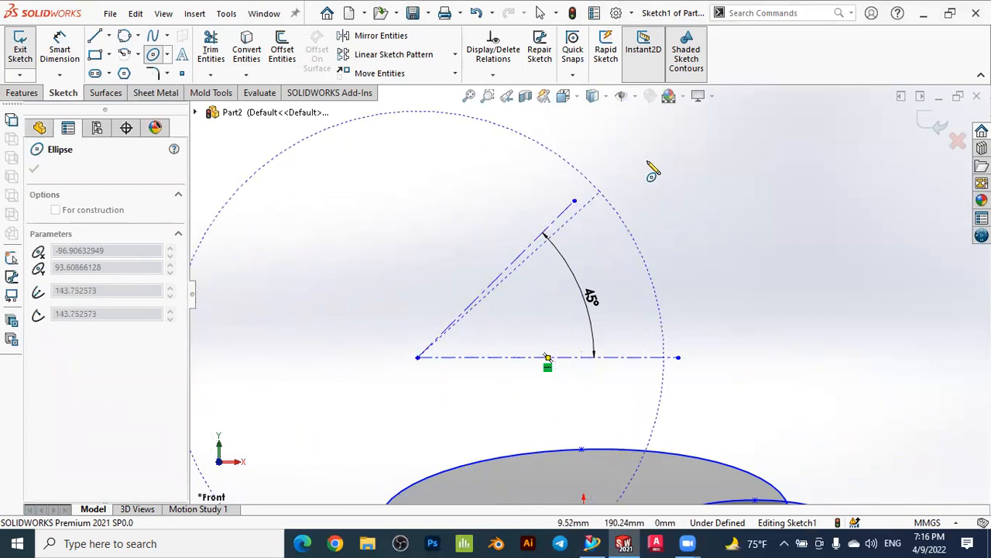
pyautogui.click(574, 202)
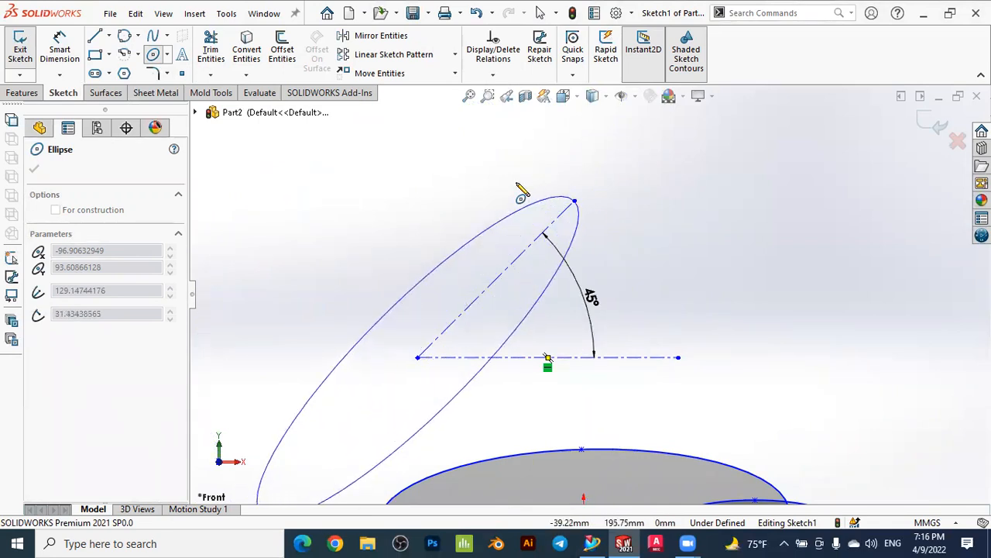
pyautogui.click(577, 206)
pyautogui.scroll(-2, 577, 206)
pyautogui.scroll(3, 580, 205)
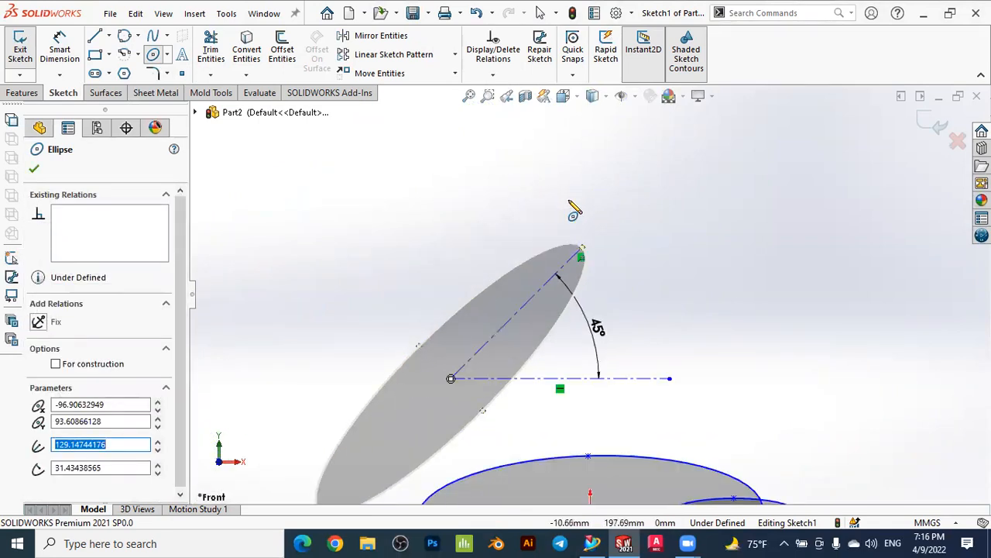
pyautogui.press('Escape')
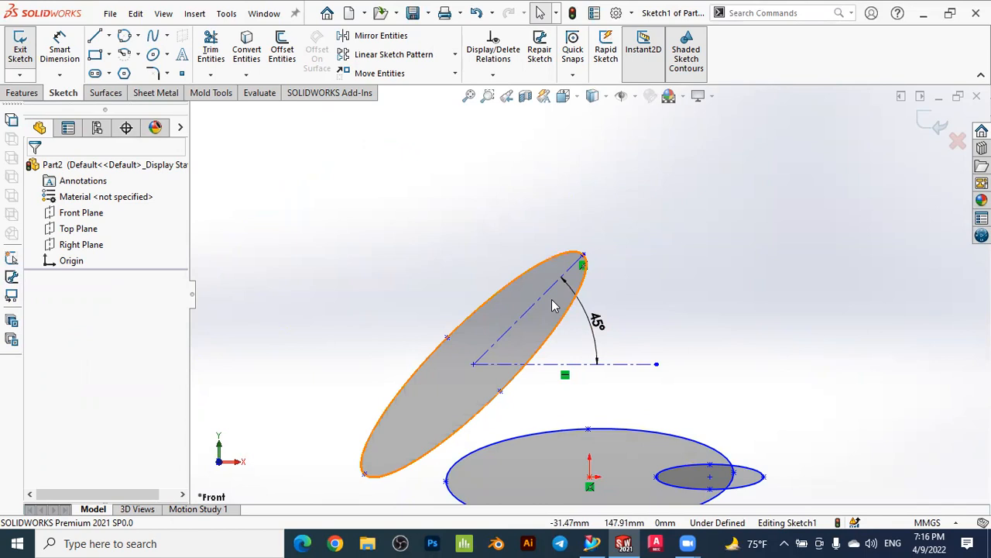
# Sketch a partial ellipse in the empty area right of and above the inclined ellipse, radii about 115.2 mm and 36.5 mm, open at the top.
pyautogui.scroll(3, 574, 291)
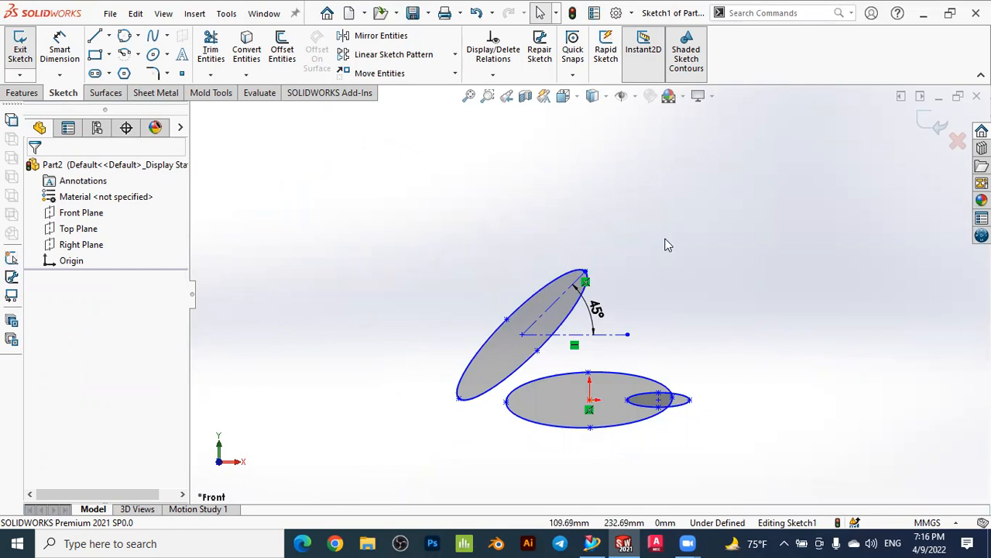
pyautogui.scroll(-1, 668, 245)
pyautogui.scroll(-2, 668, 245)
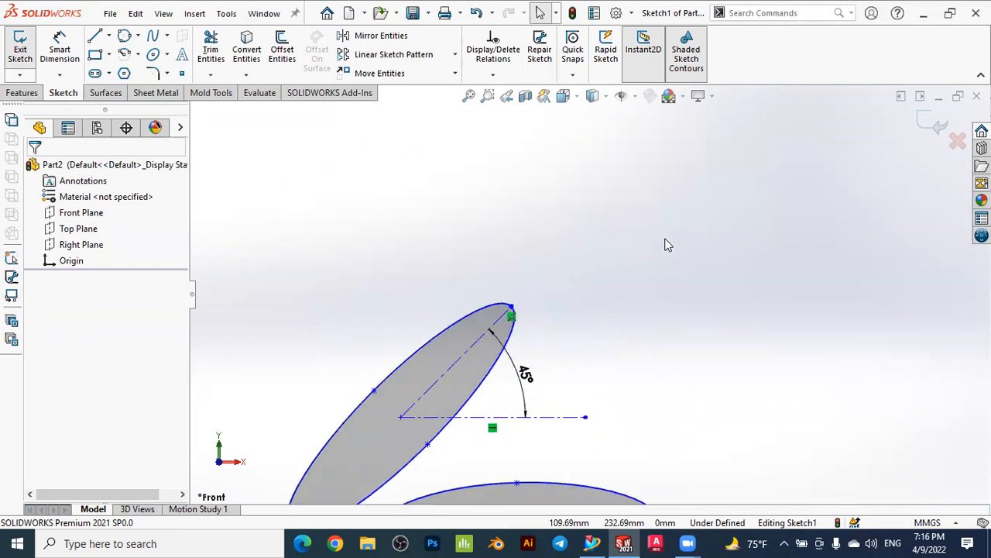
pyautogui.click(167, 57)
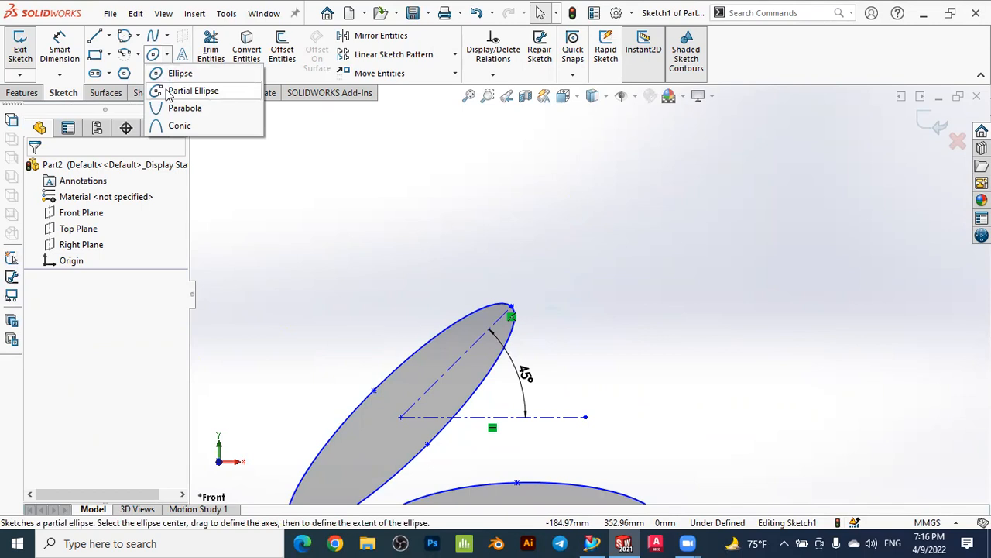
pyautogui.click(171, 91)
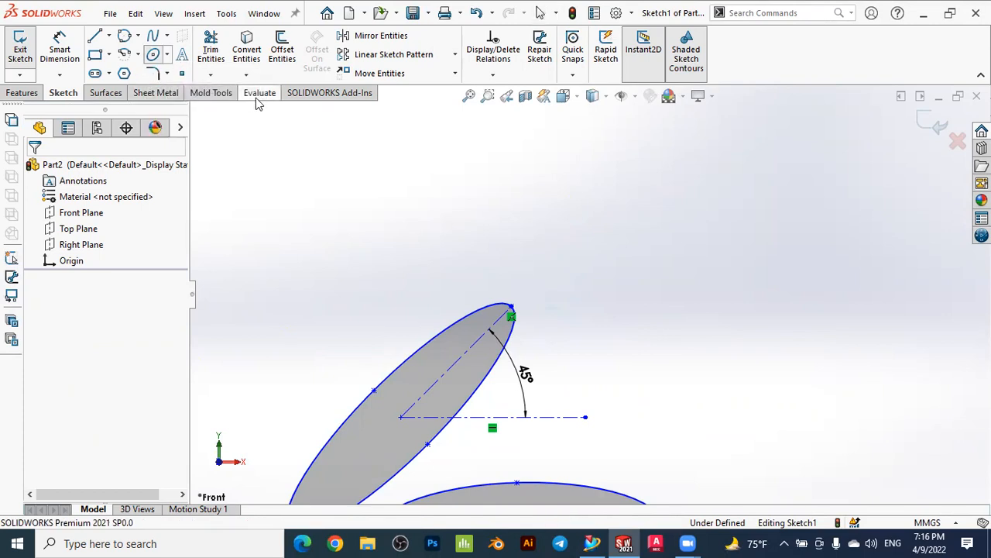
pyautogui.click(166, 56)
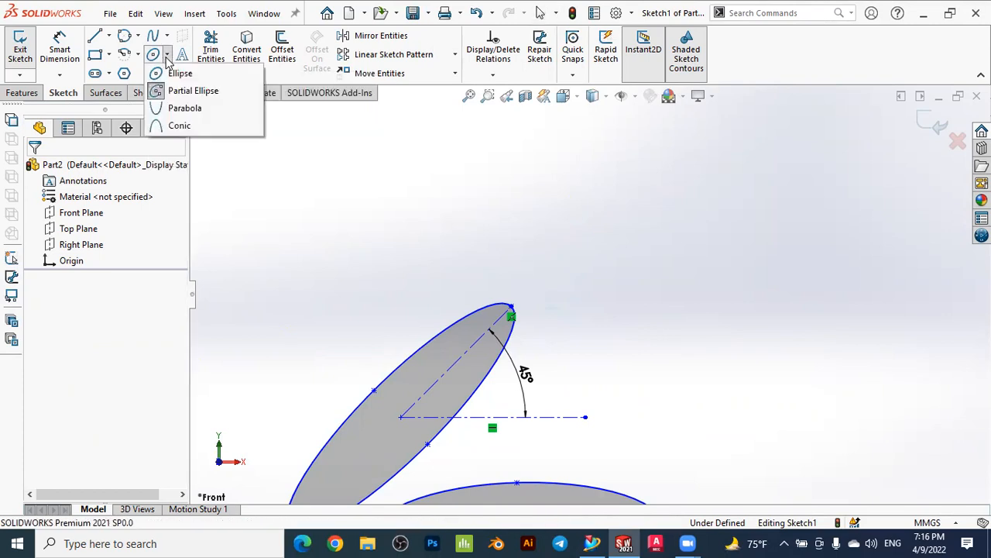
pyautogui.click(185, 90)
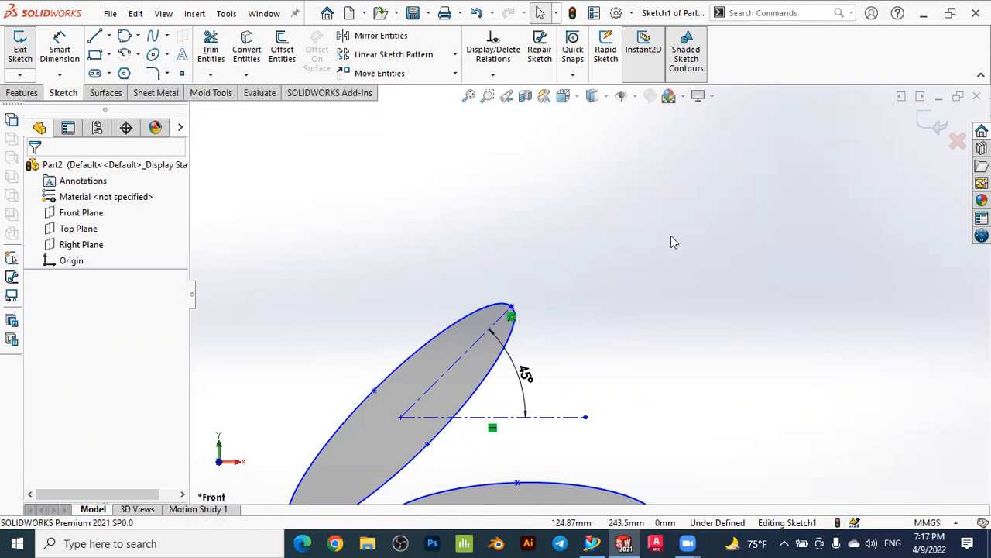
pyautogui.click(167, 56)
pyautogui.click(178, 91)
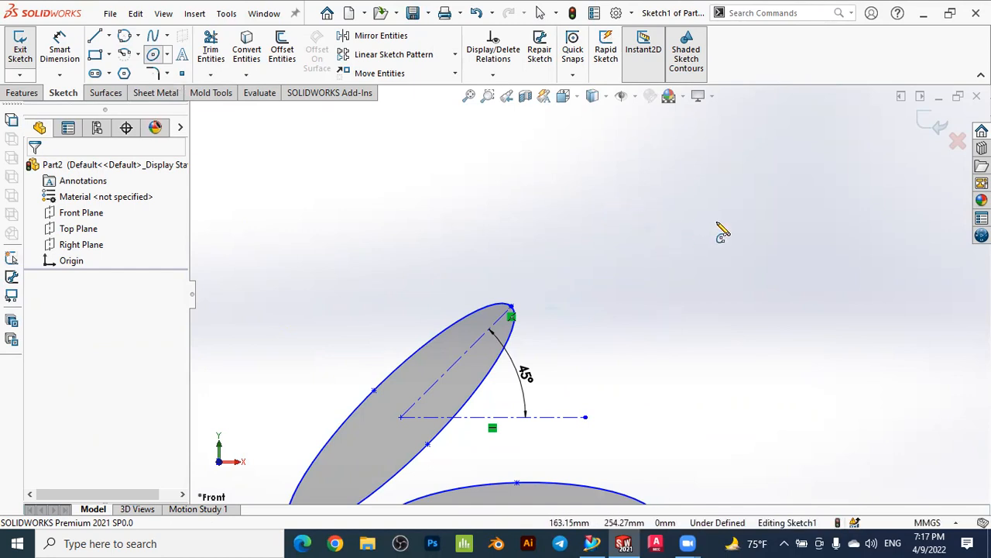
pyautogui.click(694, 228)
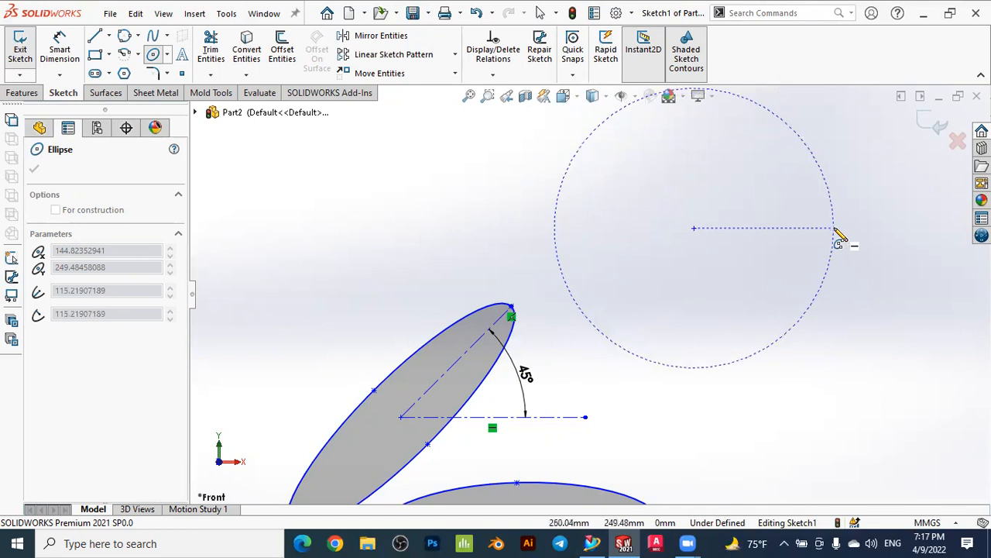
pyautogui.click(834, 228)
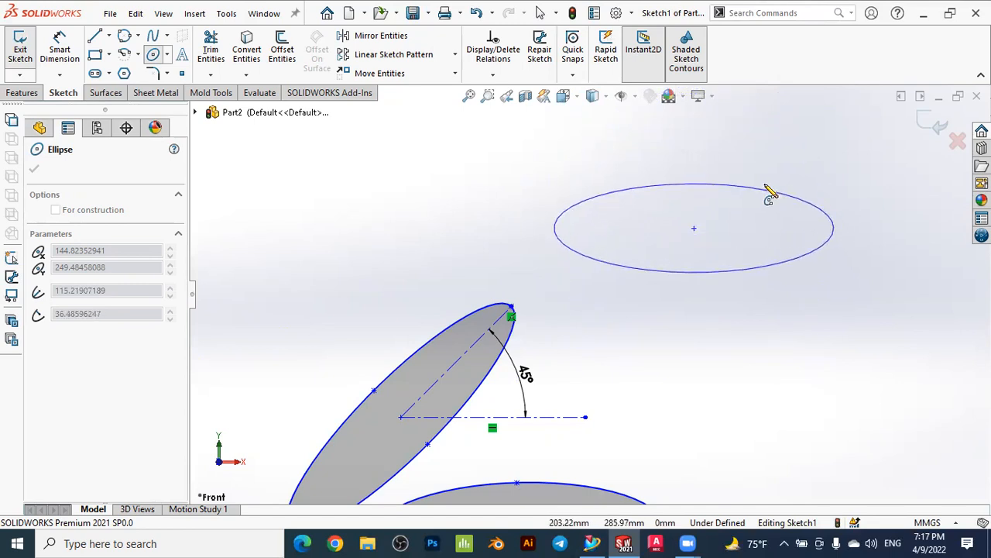
pyautogui.click(757, 188)
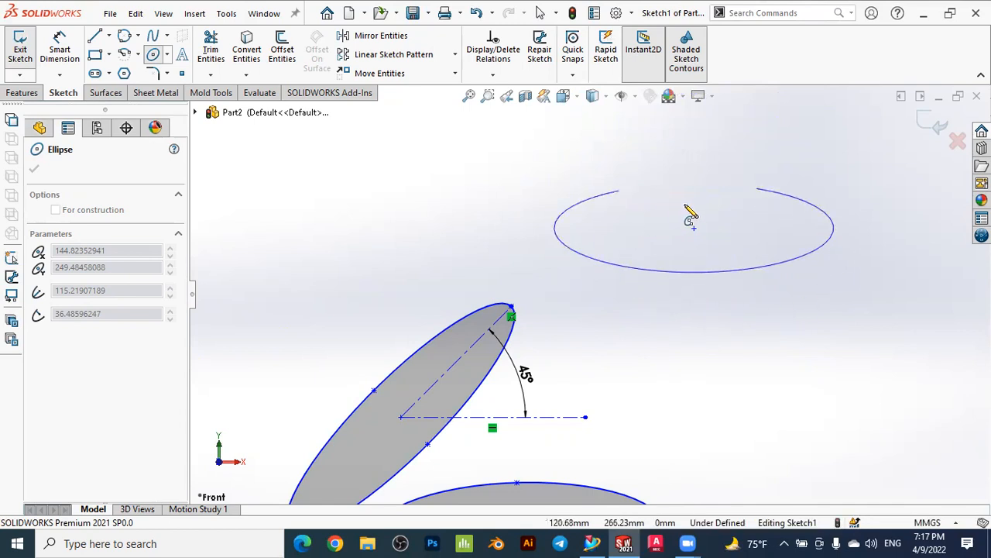
pyautogui.click(624, 206)
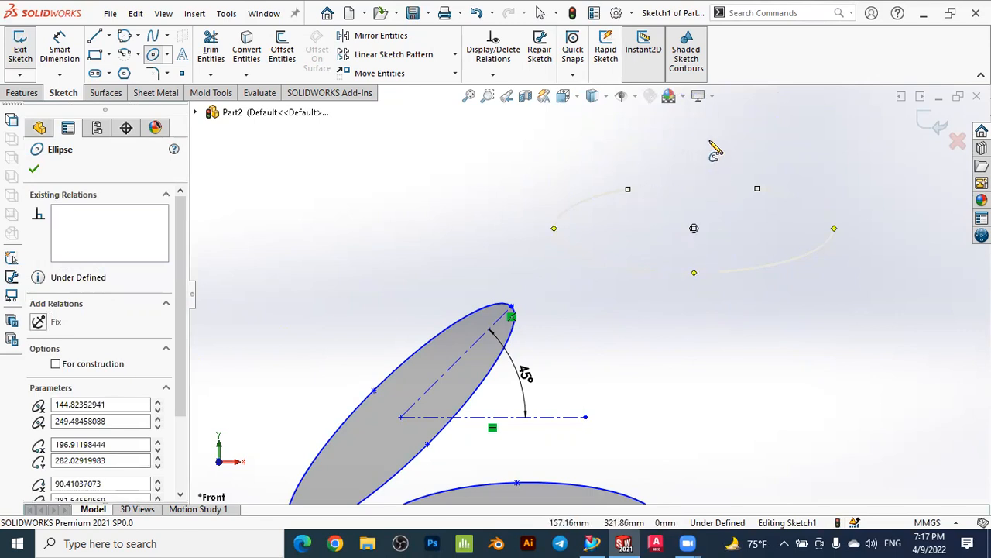
pyautogui.press('Escape')
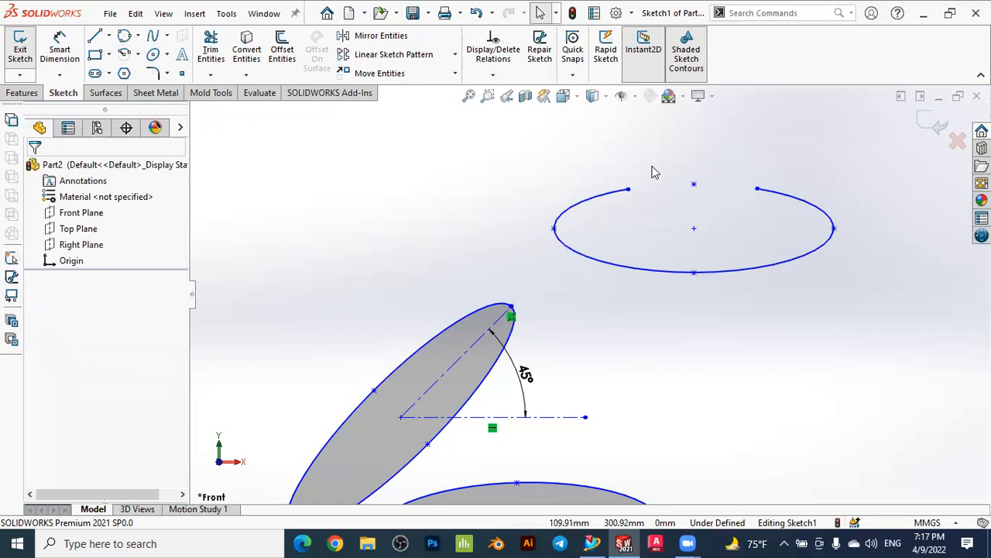
# Set the partial ellipse's Radius 1 to 120 mm and Radius 2 to 40 mm.
pyautogui.click(607, 201)
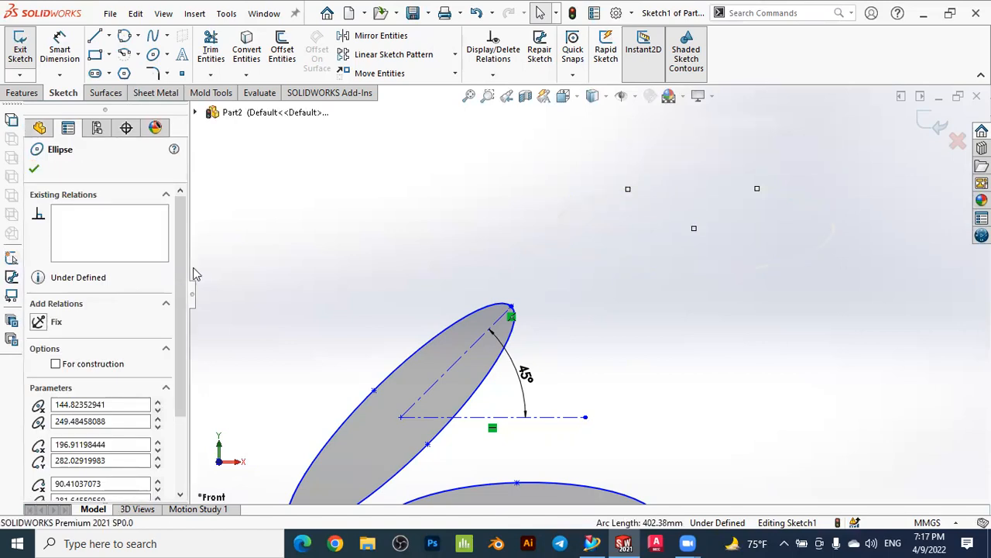
pyautogui.scroll(-3, 105, 366)
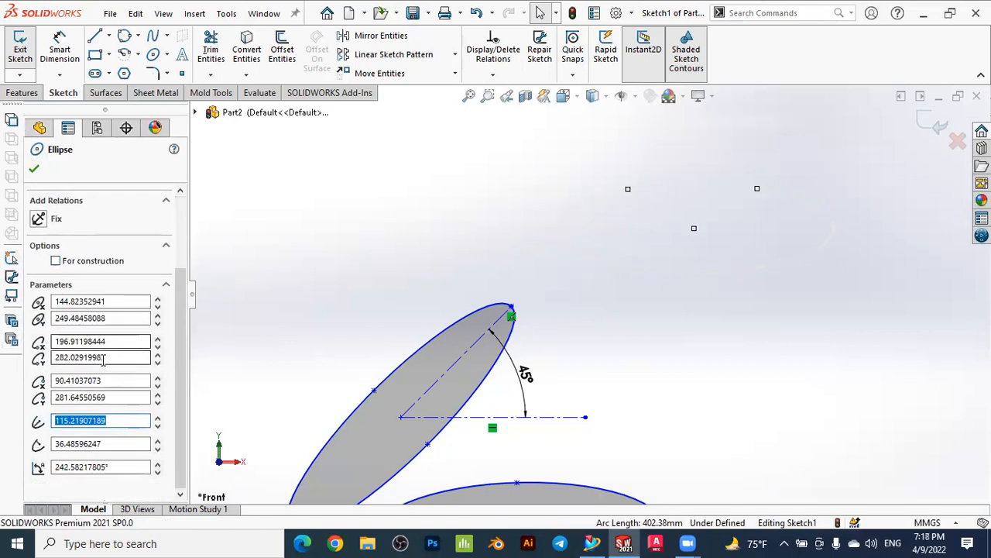
pyautogui.click(114, 424)
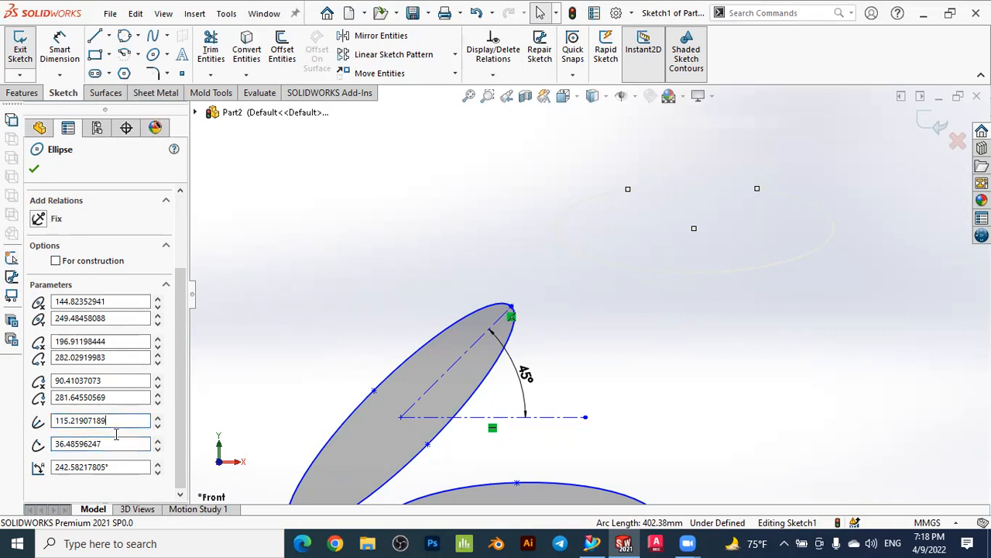
pyautogui.click(114, 443)
pyautogui.doubleClick(113, 420)
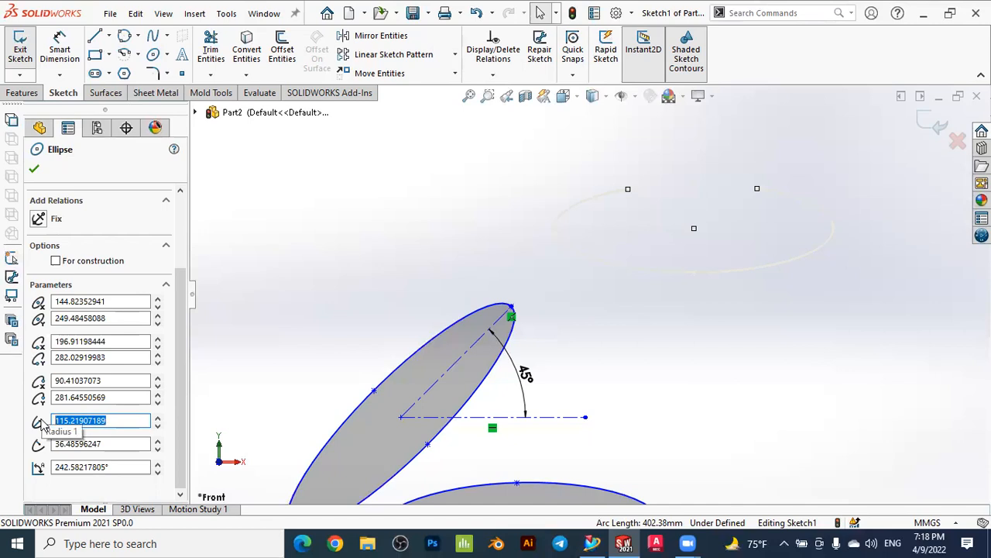
pyautogui.write('1')
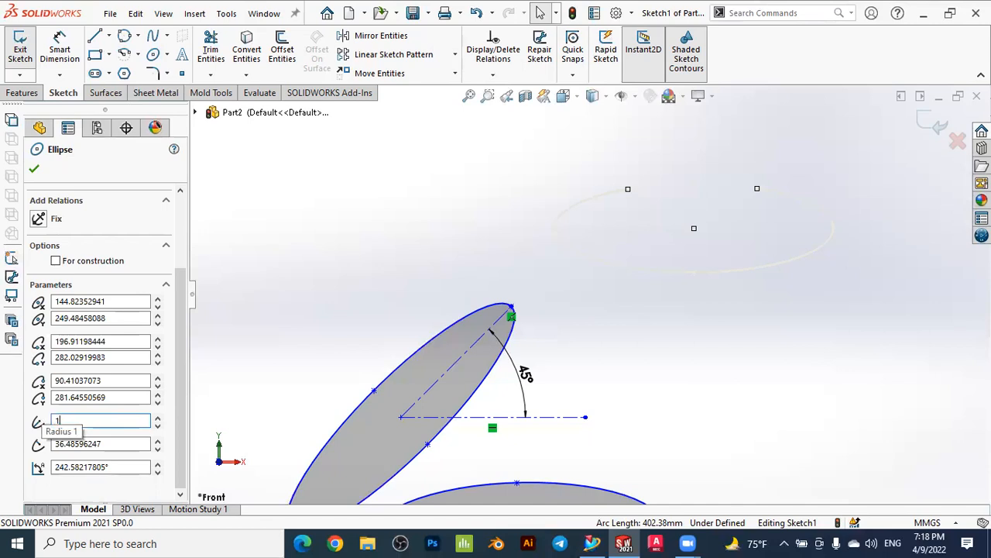
pyautogui.write('20')
pyautogui.press('Return')
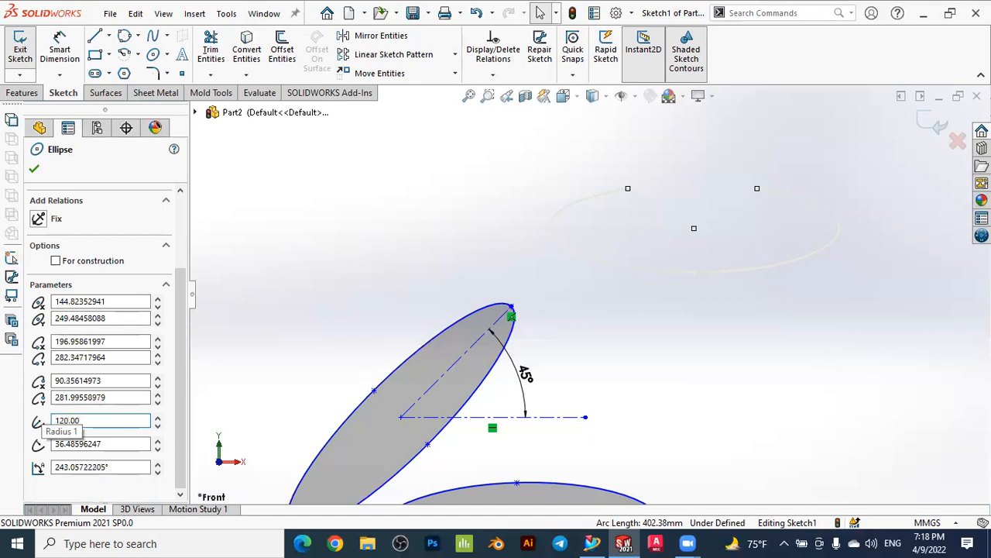
pyautogui.doubleClick(104, 443)
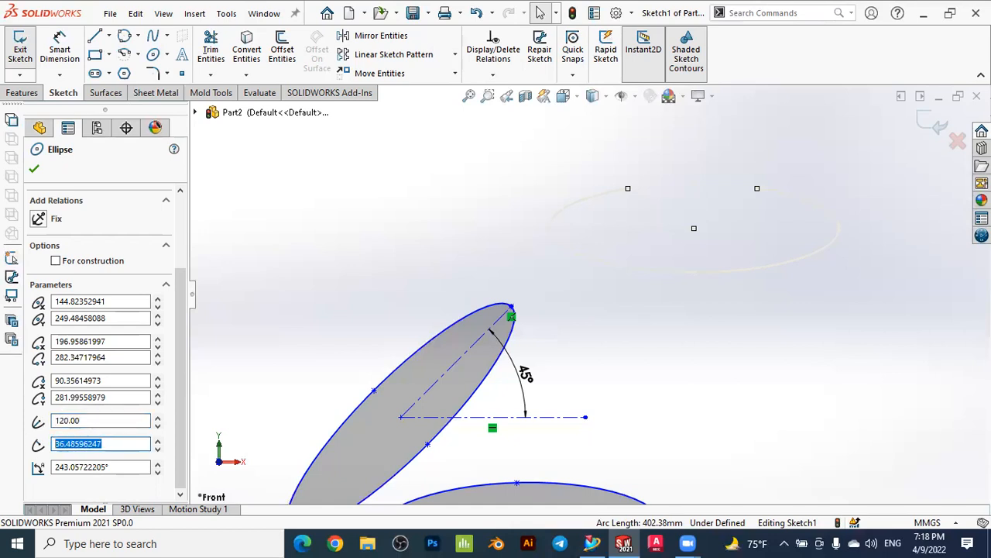
pyautogui.write('40')
pyautogui.press('Return')
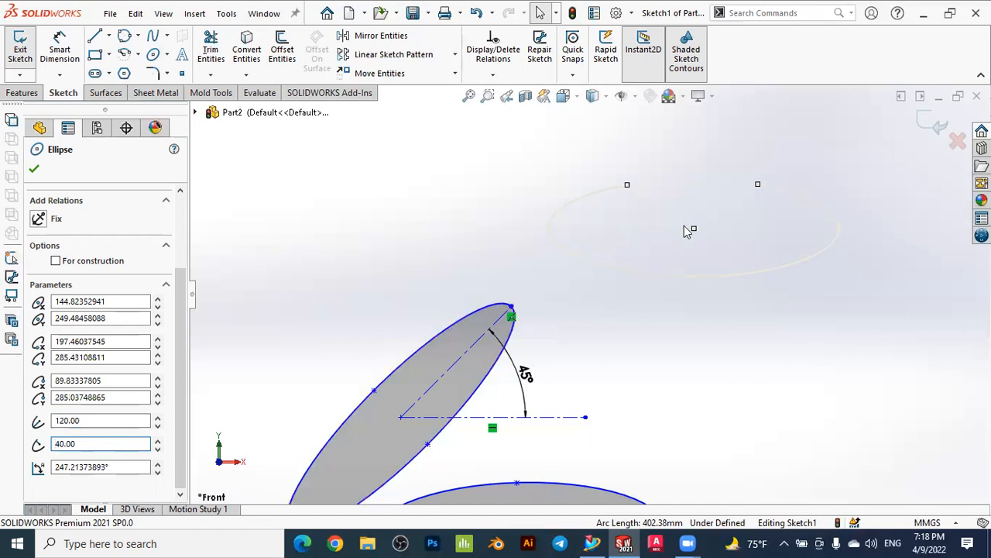
# Review the partial ellipse's arc angle and its centre X and Y coordinates, and close its properties.
pyautogui.click(117, 466)
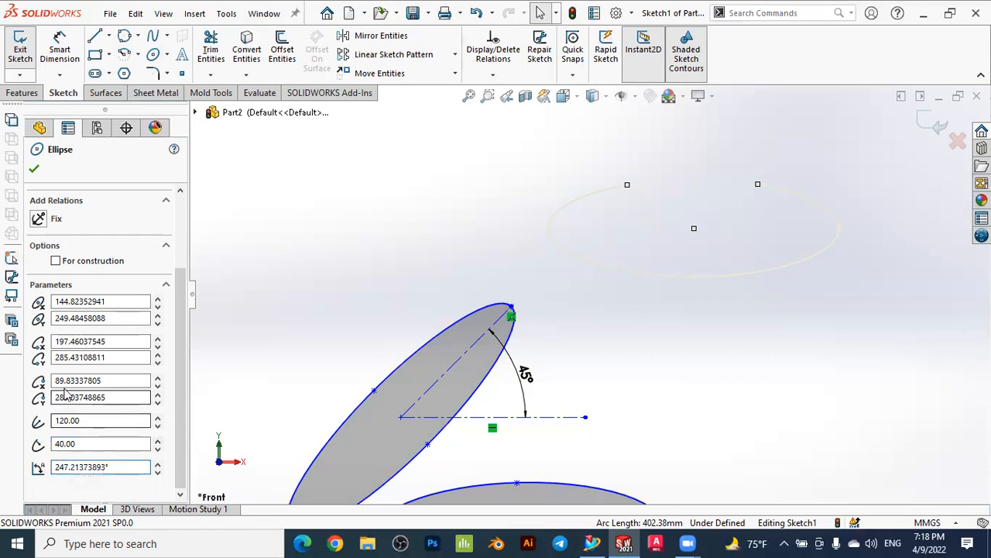
pyautogui.scroll(3, 74, 375)
pyautogui.scroll(-2, 75, 375)
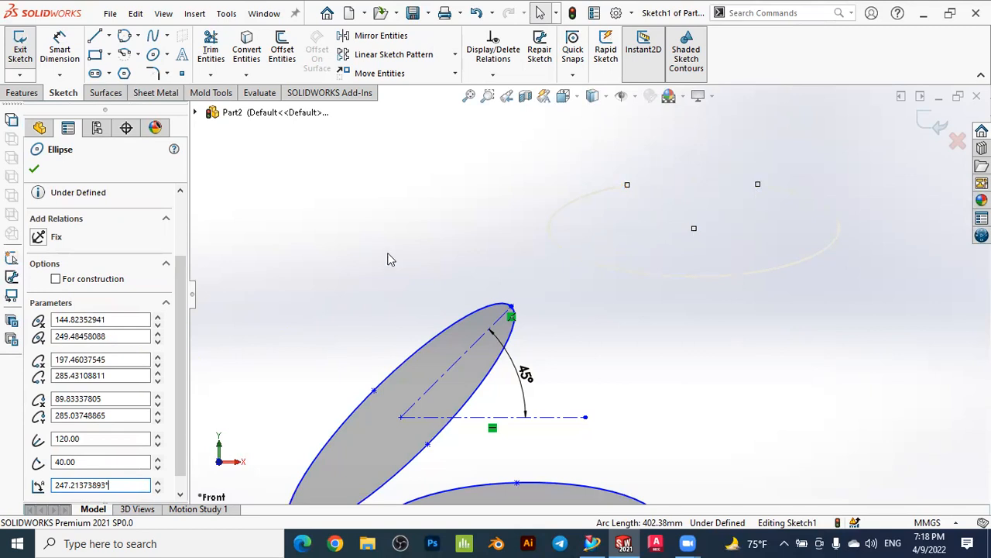
pyautogui.click(98, 320)
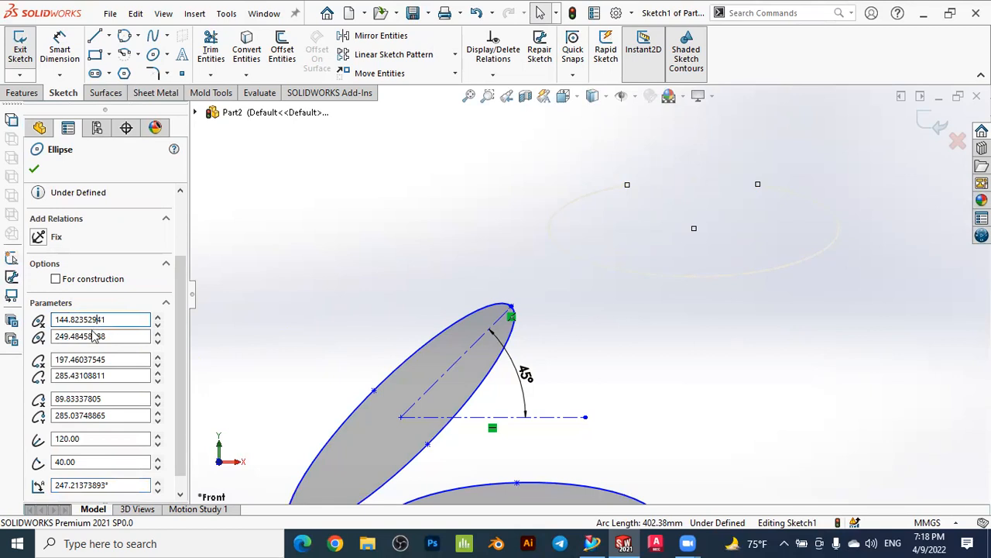
pyautogui.click(91, 334)
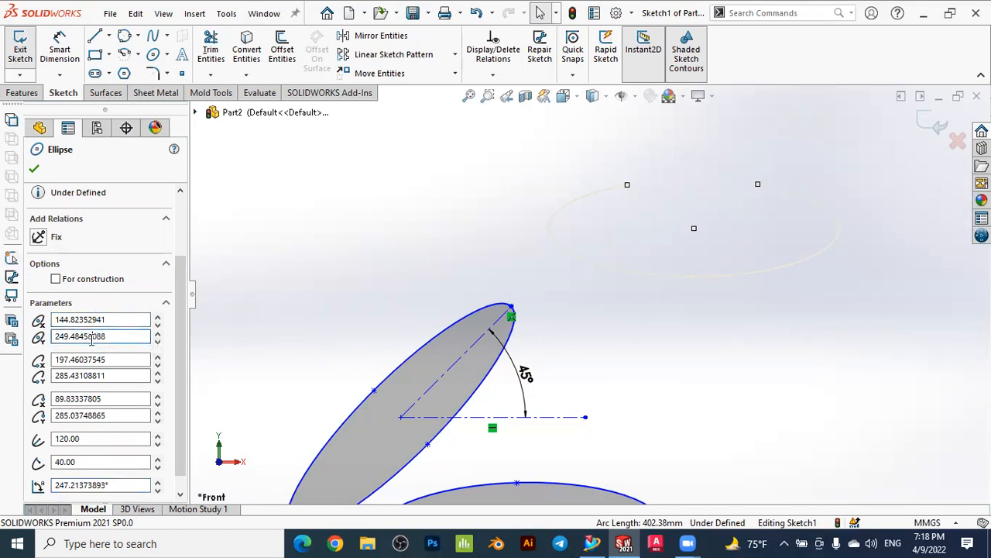
pyautogui.click(85, 320)
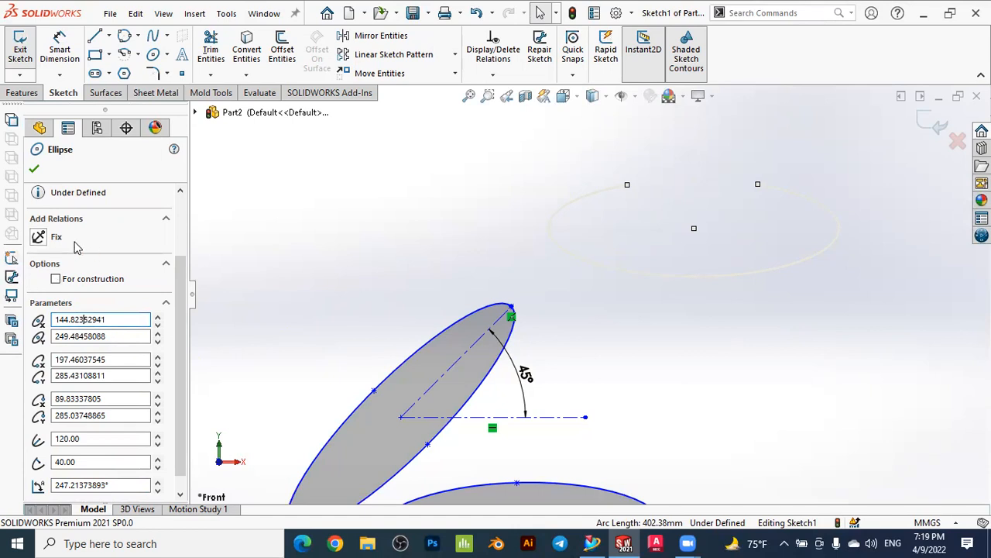
pyautogui.click(34, 170)
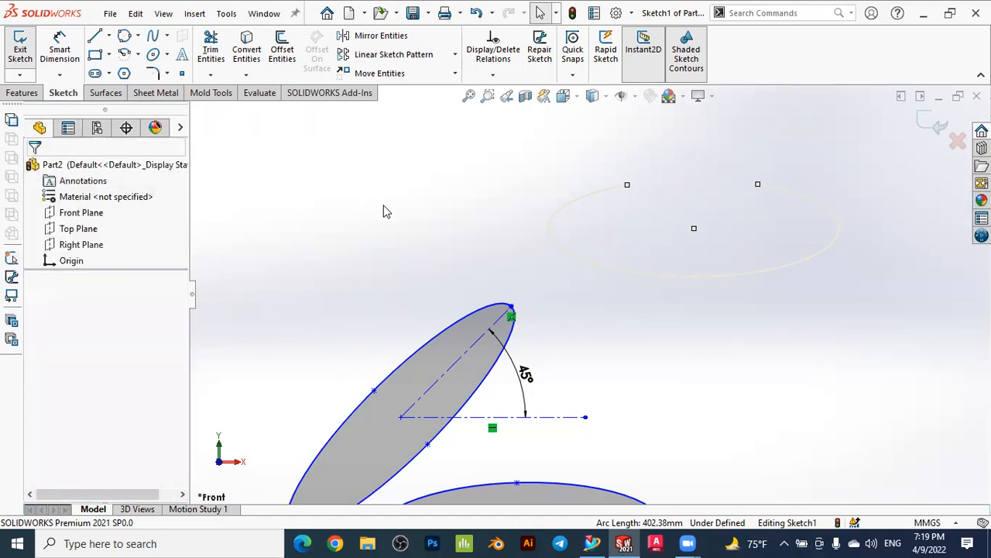
# Convert the partial ellipse to construction geometry and back to regular sketch geometry.
pyautogui.click(584, 204)
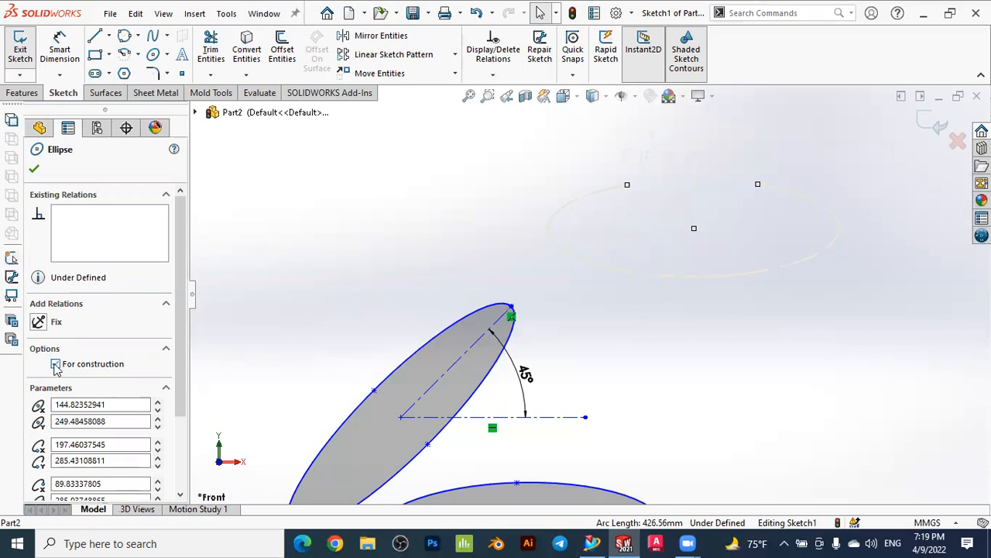
pyautogui.click(33, 170)
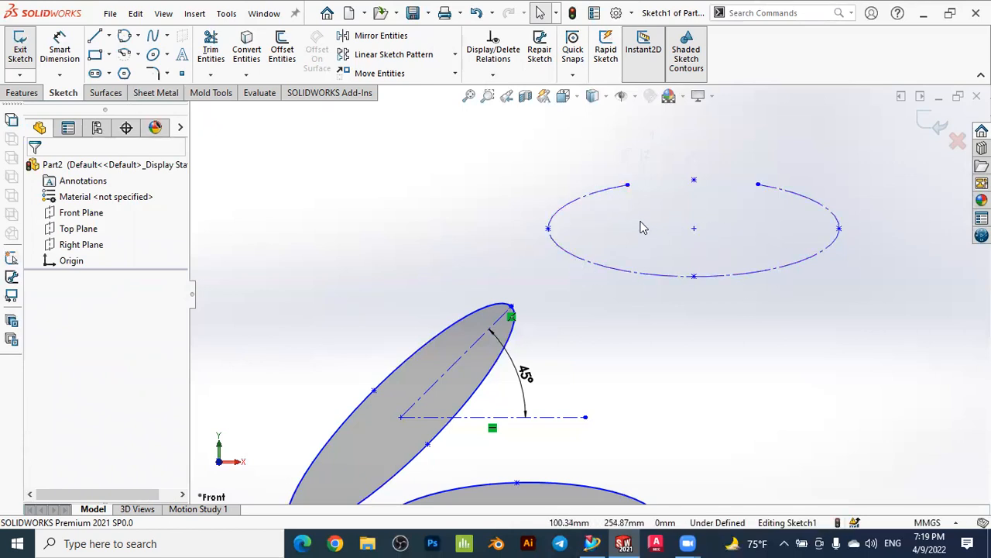
pyautogui.click(566, 208)
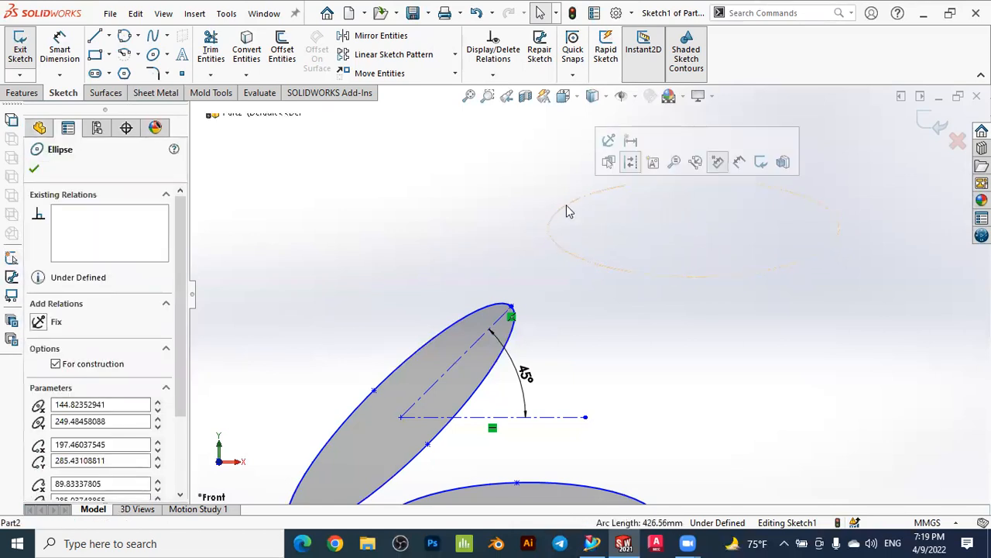
pyautogui.click(56, 364)
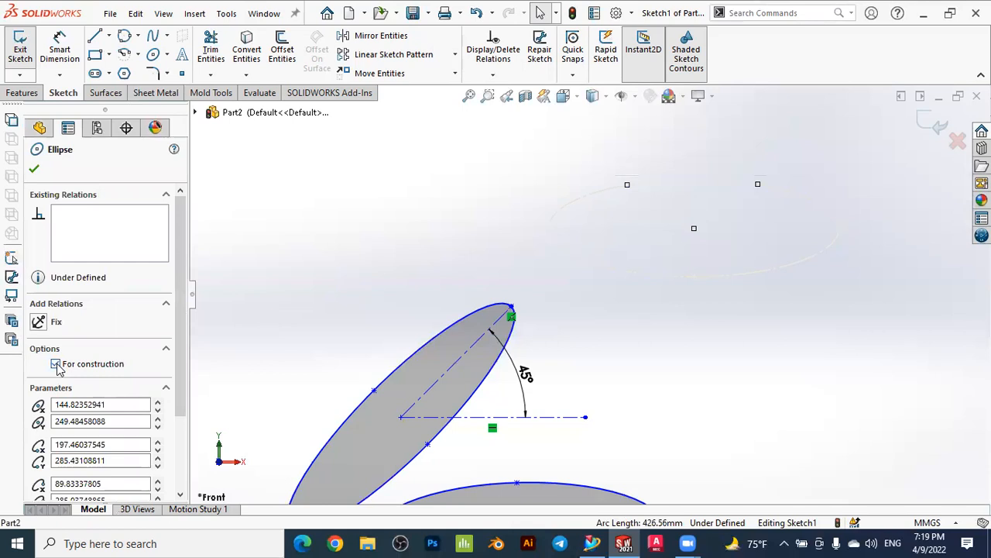
pyautogui.click(34, 170)
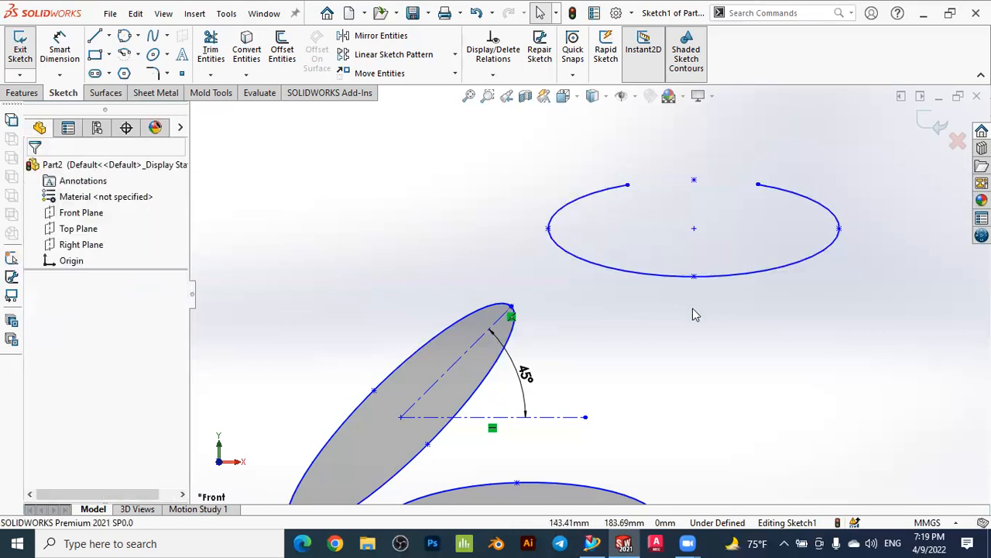
# Sketch an upward-opening parabola left of and above the ellipses, focus about (-675, 459) mm, apex about (-675, 332) mm, ends near Y 660 mm.
pyautogui.scroll(1, 692, 308)
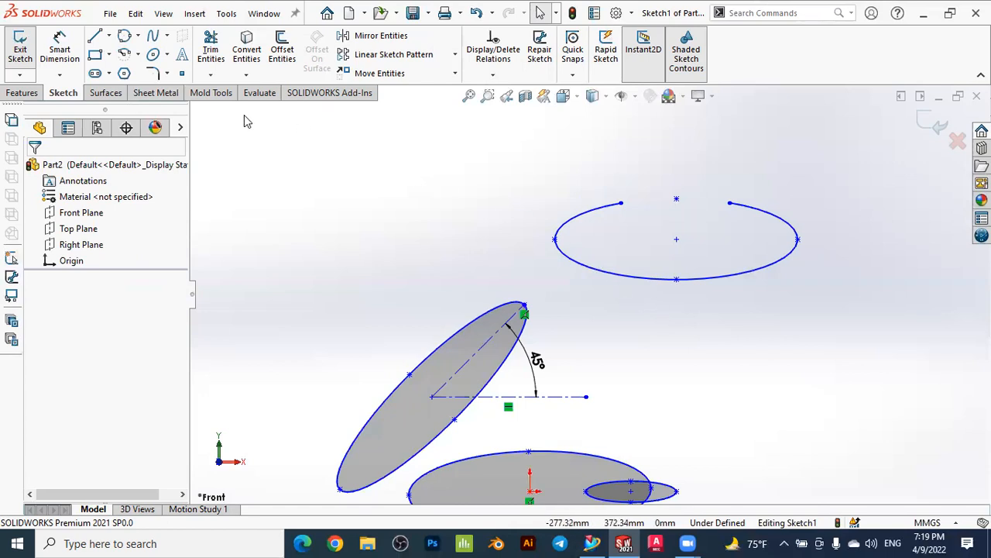
pyautogui.click(169, 56)
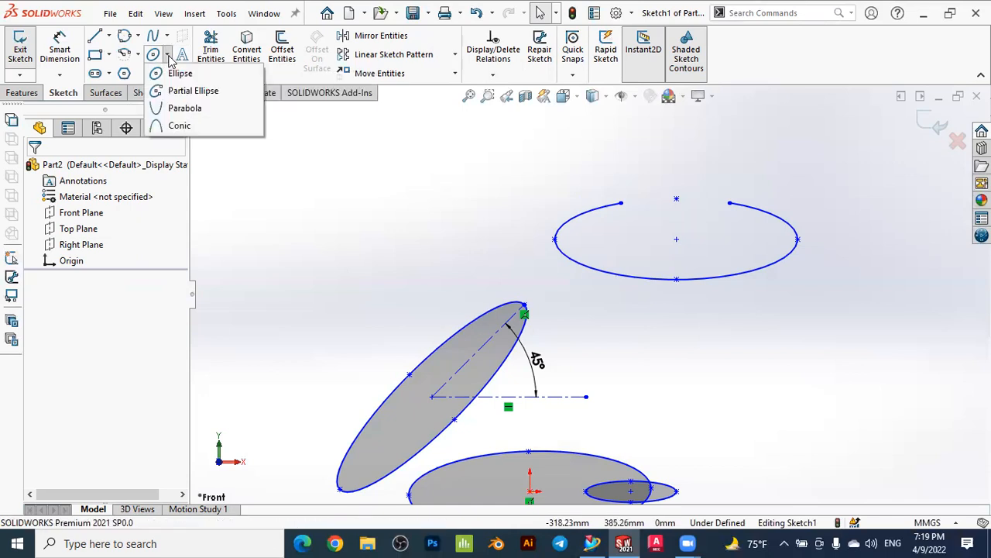
pyautogui.click(183, 113)
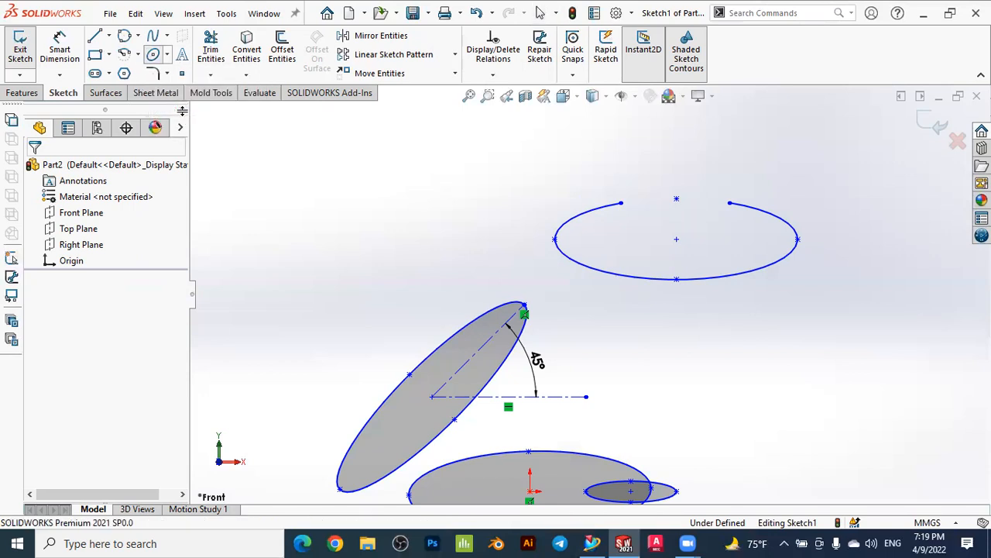
pyautogui.click(168, 55)
pyautogui.click(197, 109)
pyautogui.click(167, 55)
pyautogui.click(183, 109)
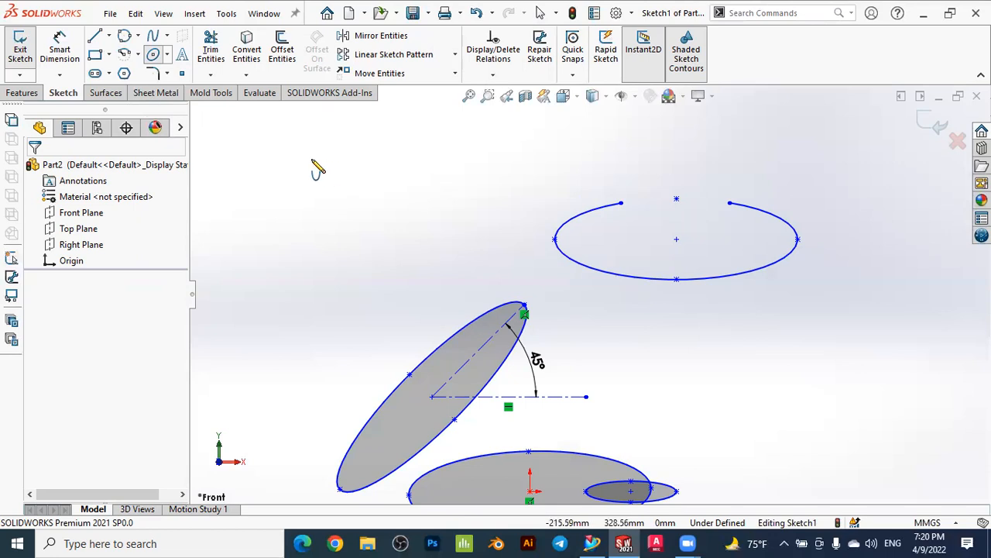
pyautogui.scroll(6, 394, 202)
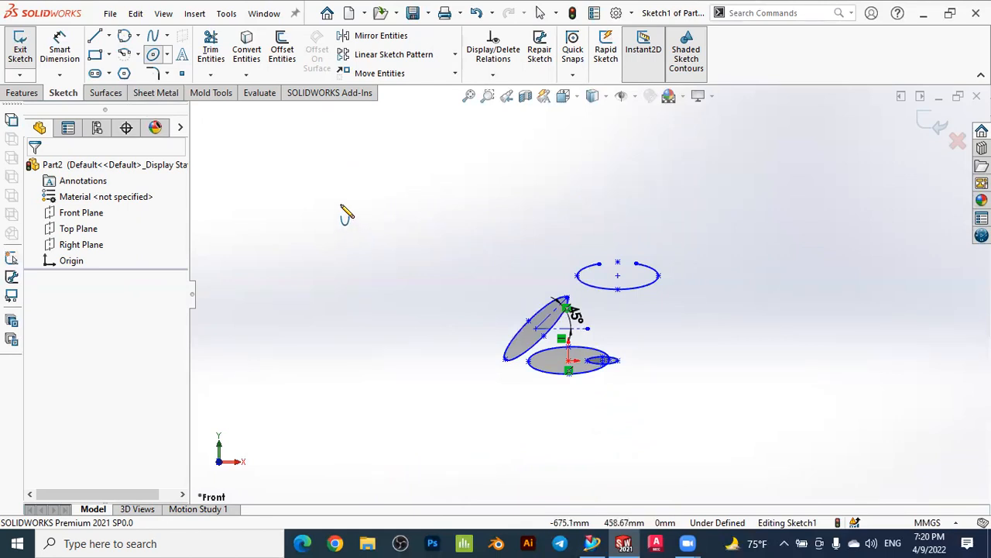
pyautogui.click(340, 205)
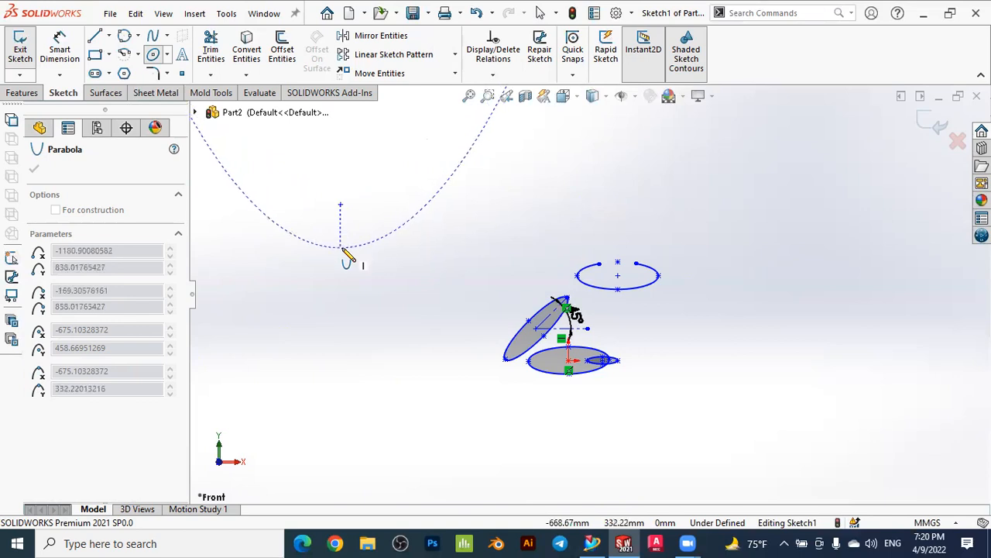
pyautogui.click(343, 249)
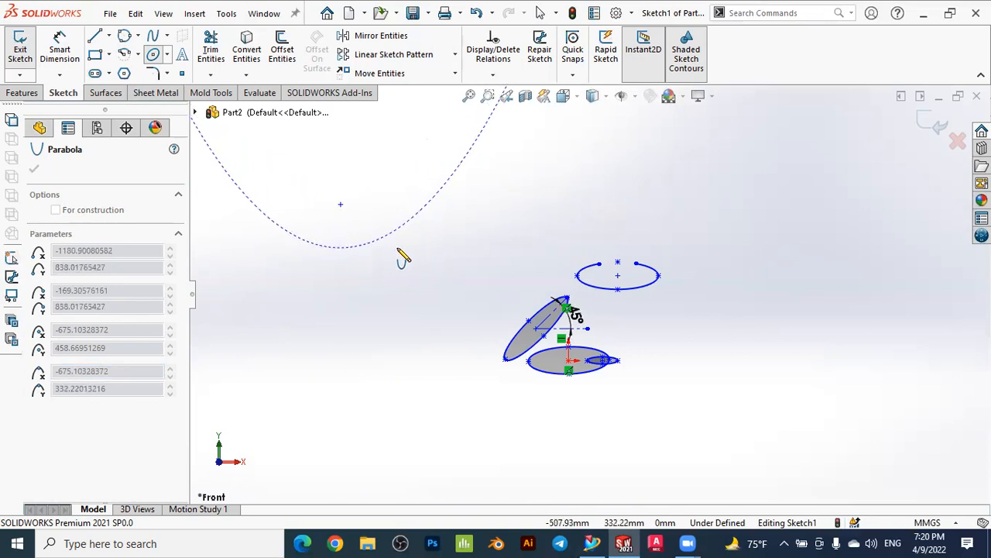
pyautogui.scroll(-4, 473, 248)
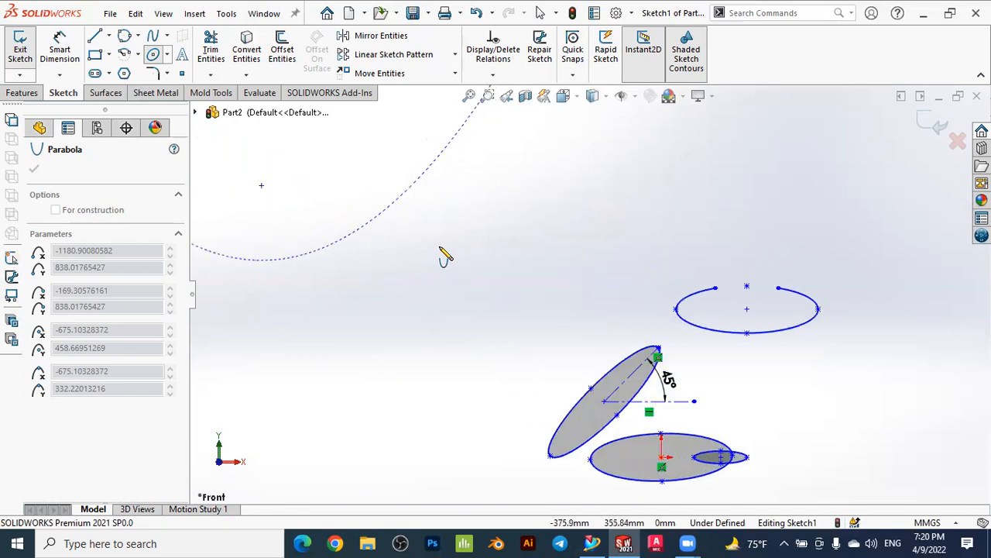
pyautogui.scroll(4, 457, 248)
pyautogui.click(539, 163)
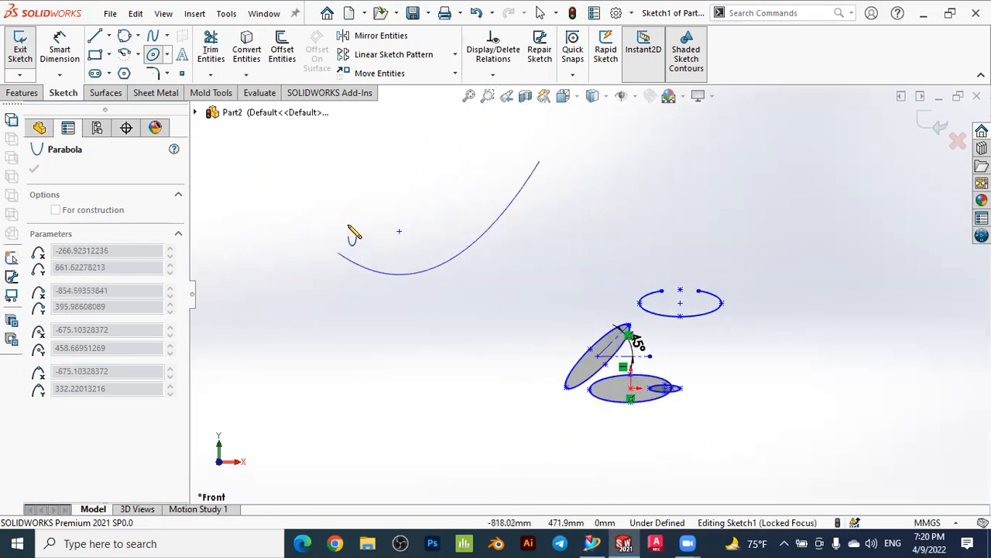
pyautogui.click(314, 148)
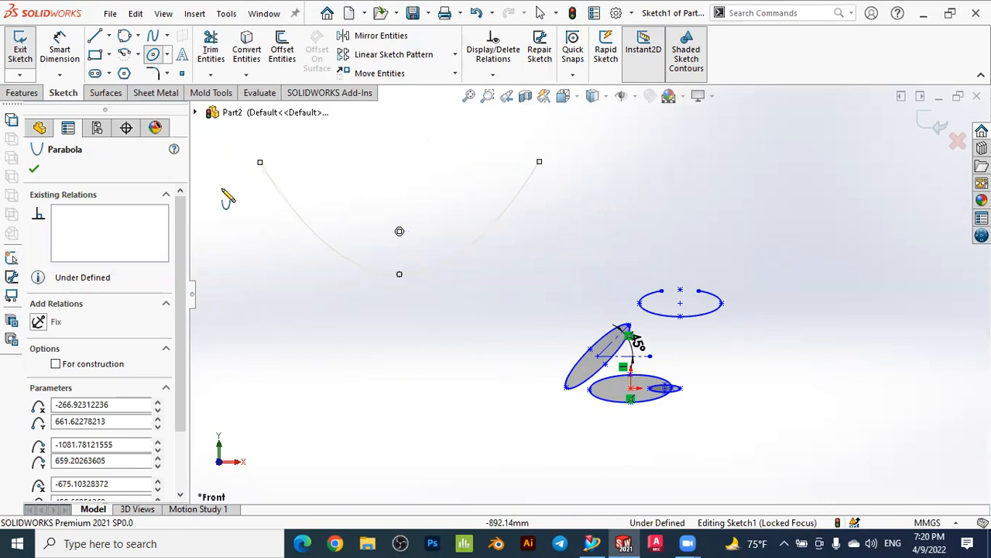
pyautogui.click(33, 172)
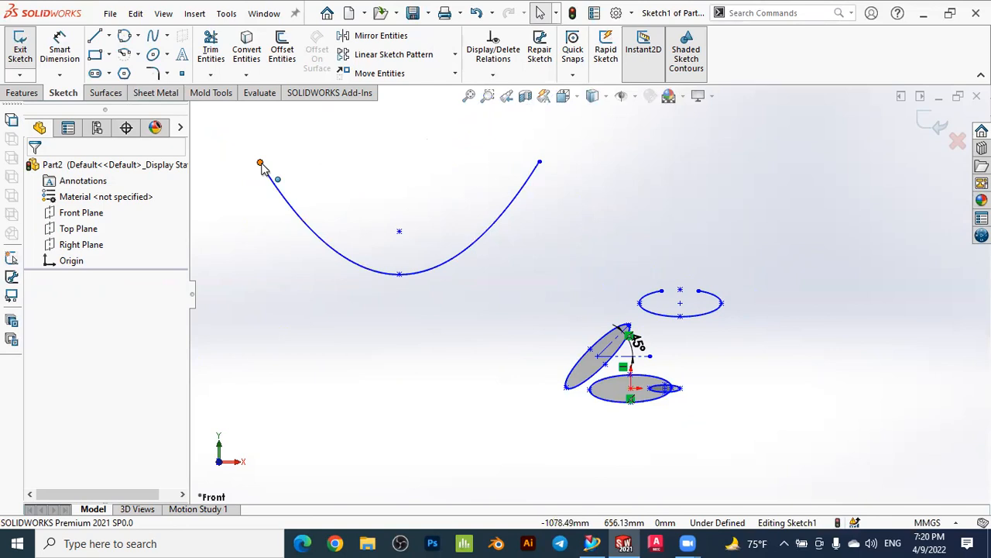
# Review the parabola's coordinate parameters and convert the curve to construction geometry.
pyautogui.click(307, 230)
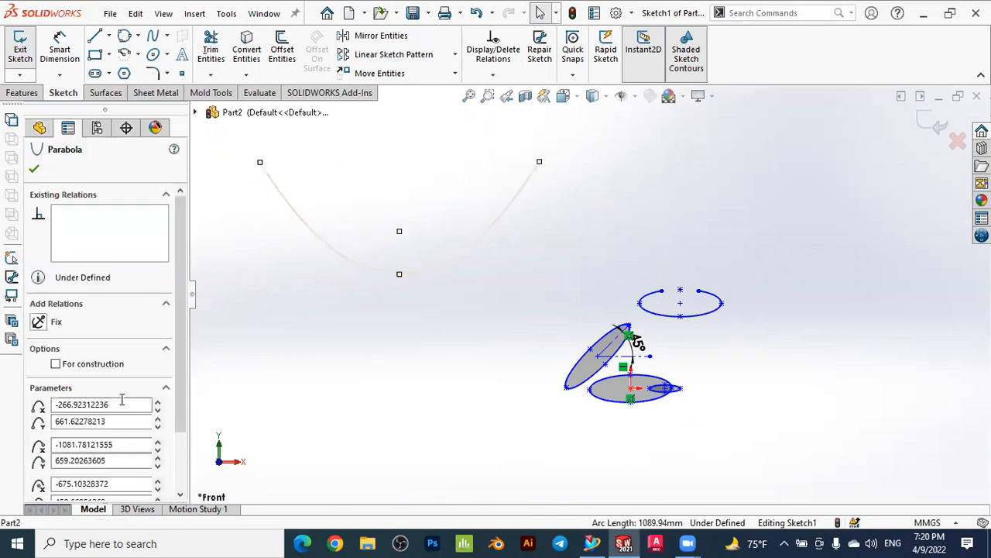
pyautogui.click(75, 404)
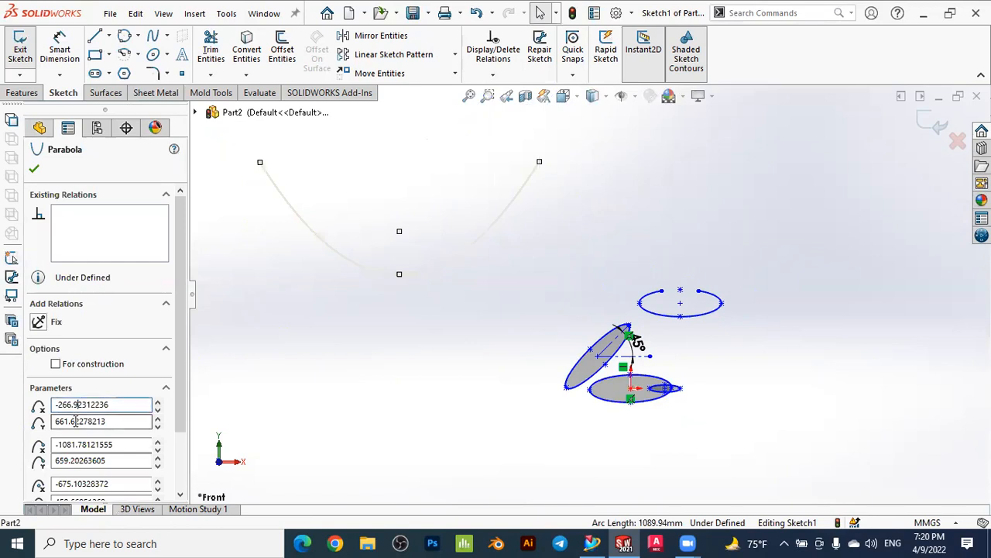
pyautogui.click(75, 422)
pyautogui.scroll(-2, 75, 420)
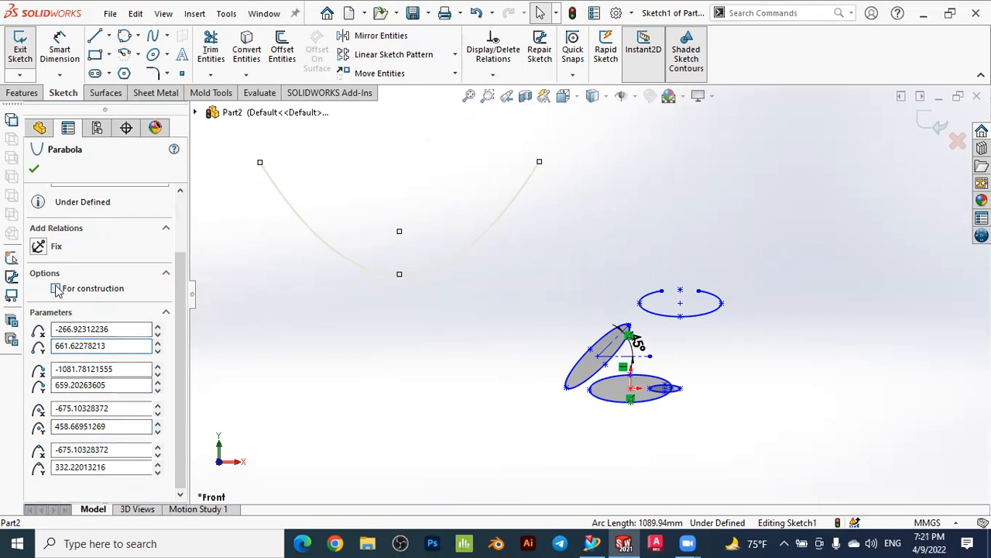
pyautogui.click(34, 171)
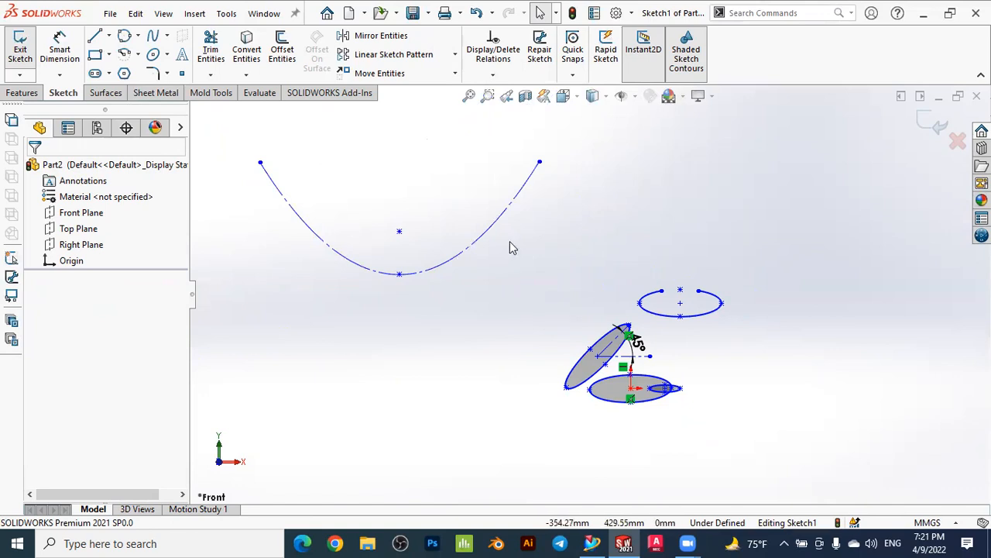
pyautogui.click(168, 56)
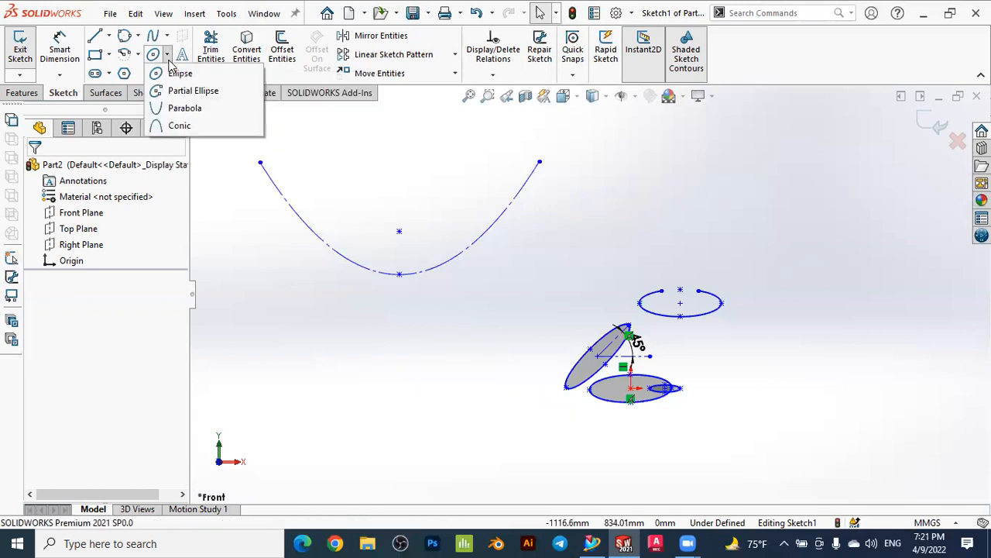
pyautogui.click(179, 127)
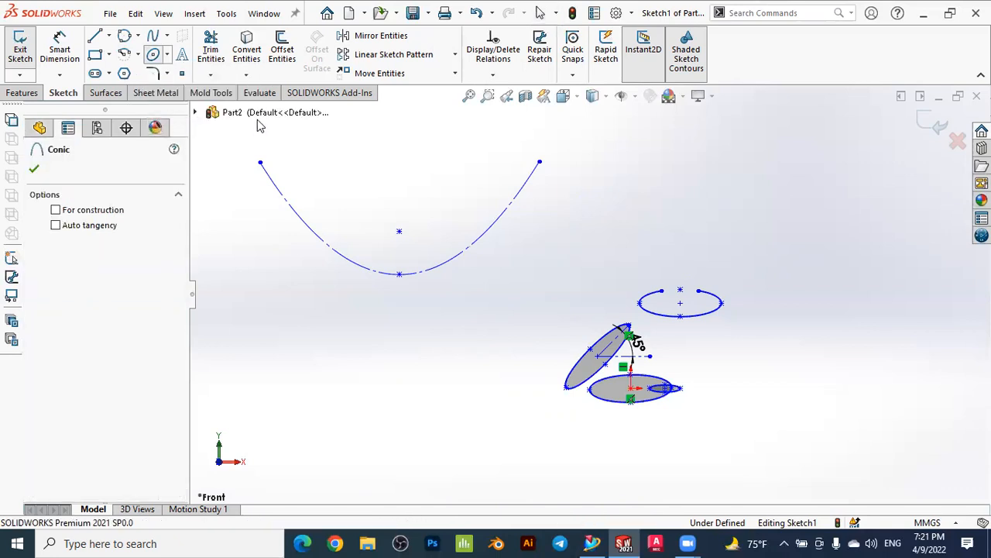
pyautogui.click(168, 56)
pyautogui.click(177, 124)
pyautogui.click(166, 54)
pyautogui.click(177, 126)
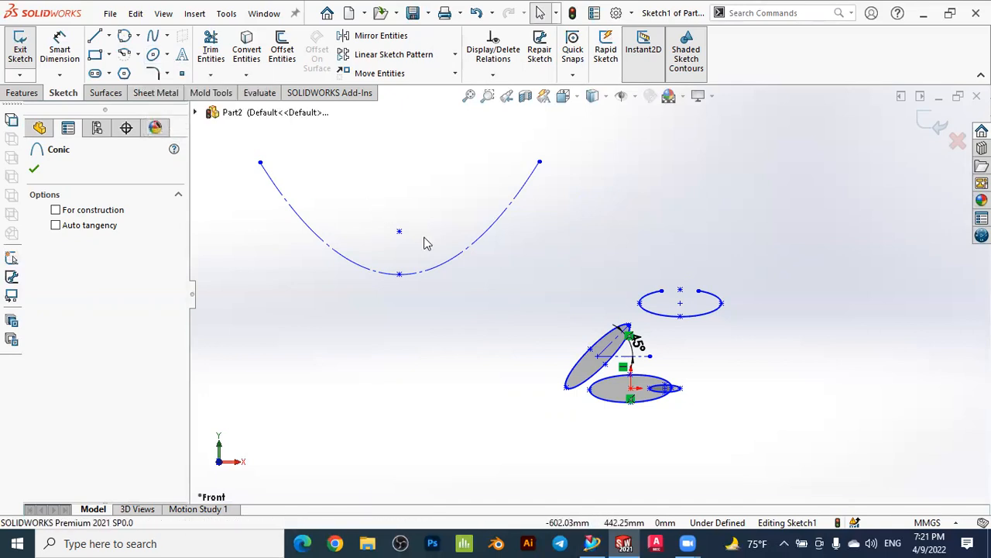
pyautogui.scroll(-2, 536, 299)
pyautogui.scroll(5, 536, 299)
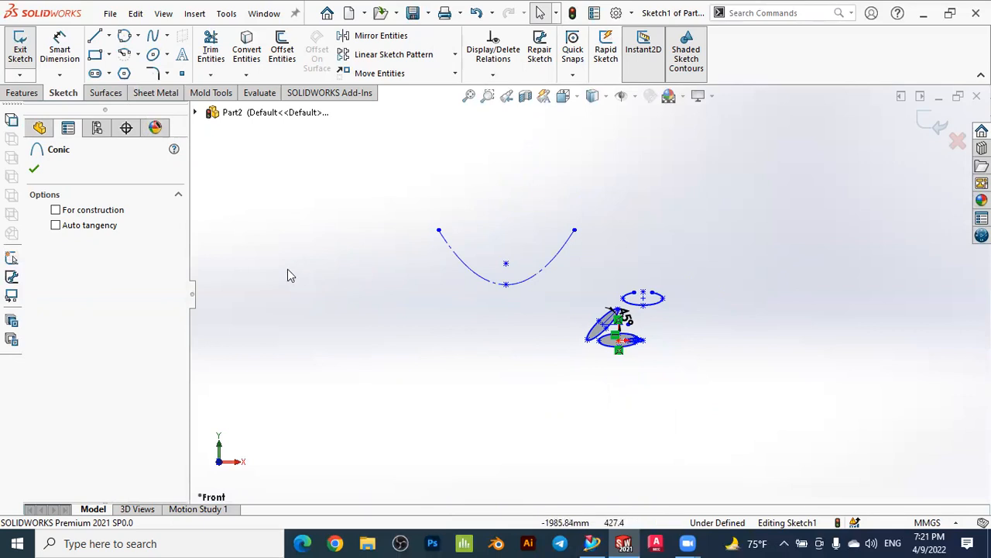
pyautogui.press('Escape')
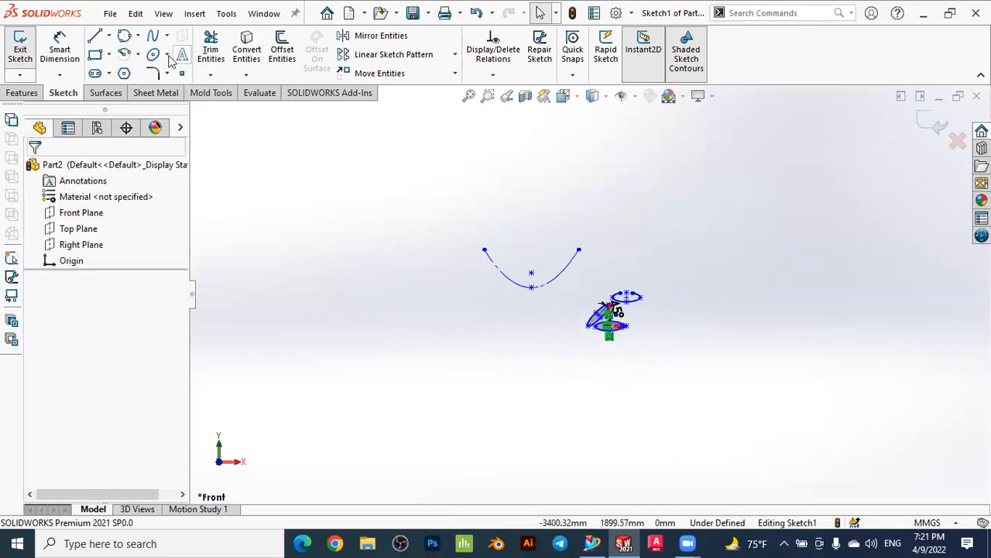
# Sketch a conic left of the parabola, with vertically aligned endpoints and its top vertex to their right, so the curve opens left.
pyautogui.click(166, 54)
pyautogui.click(177, 124)
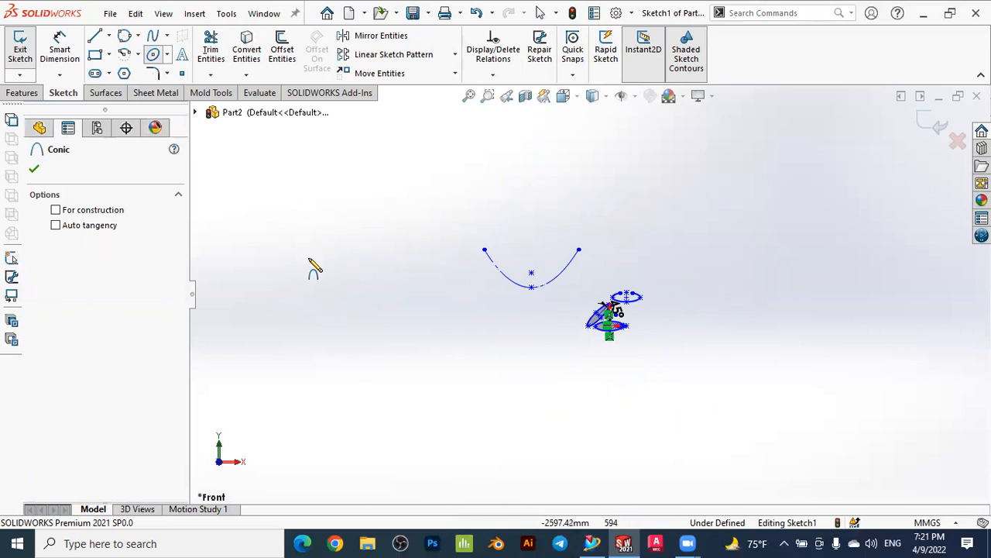
pyautogui.click(309, 205)
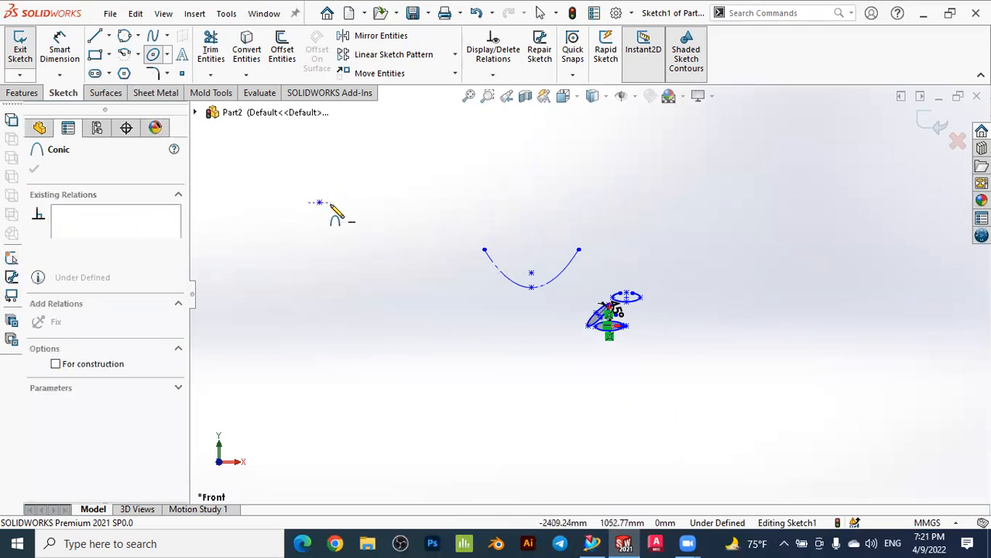
pyautogui.click(309, 245)
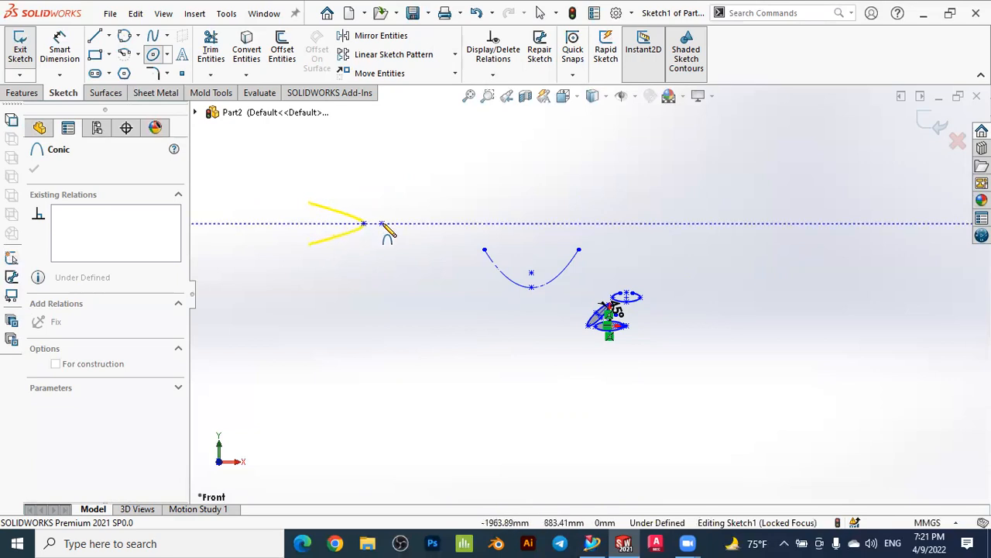
pyautogui.click(366, 224)
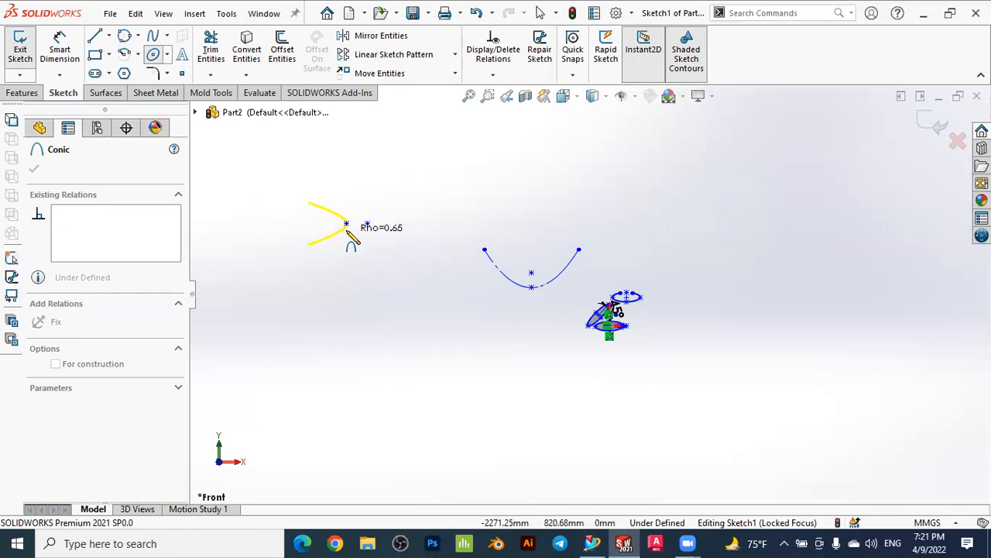
pyautogui.click(339, 229)
pyautogui.press('z')
pyautogui.press('z')
pyautogui.press('z')
pyautogui.press('z')
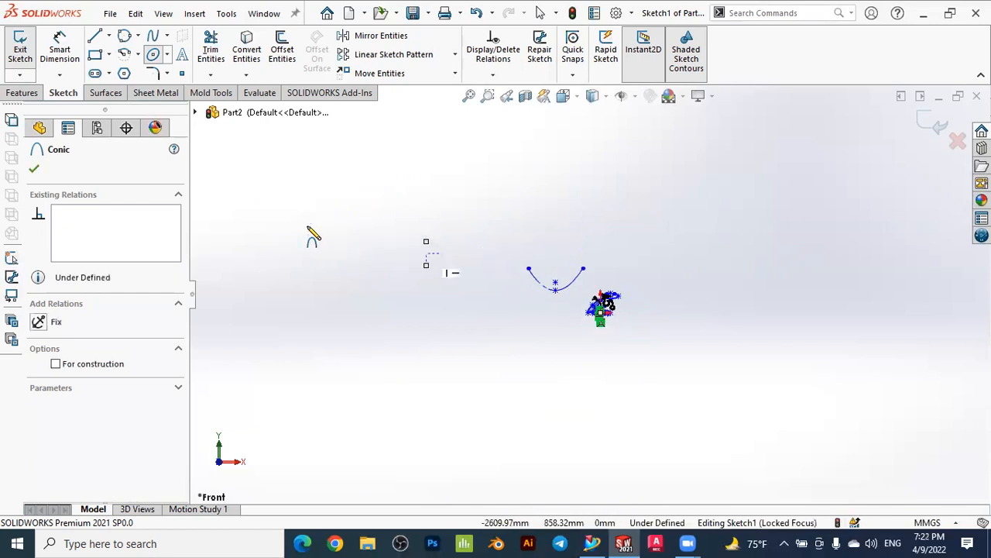
pyautogui.scroll(-5, 454, 260)
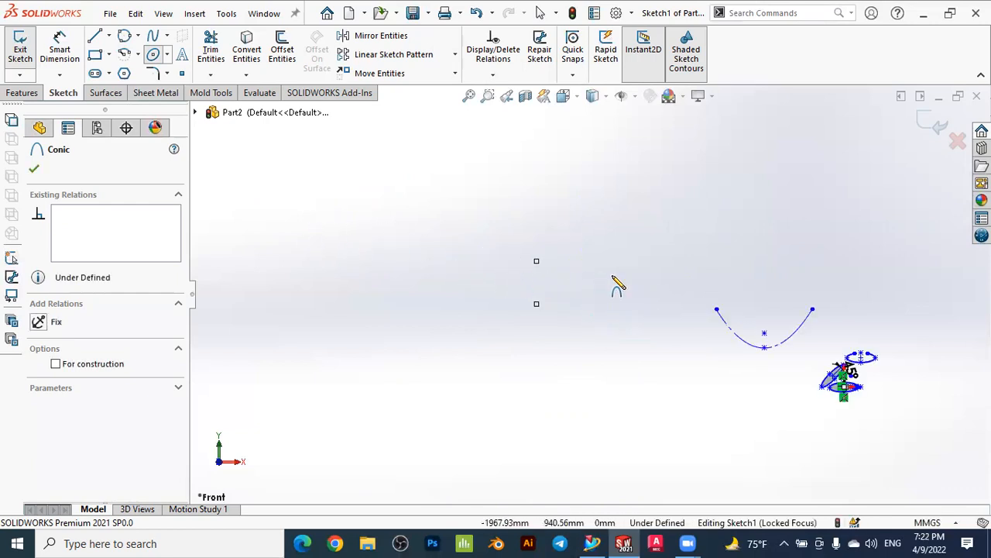
pyautogui.press('Escape')
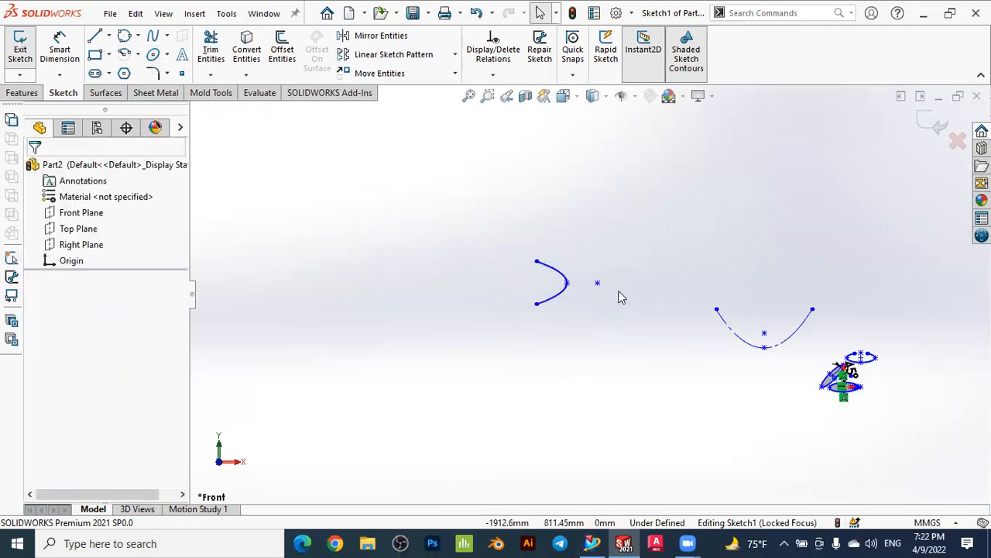
# Sketch a shallow conic above and left of the first one, with level endpoints, its top vertex above them and Rho about 0.29.
pyautogui.scroll(-5, 620, 297)
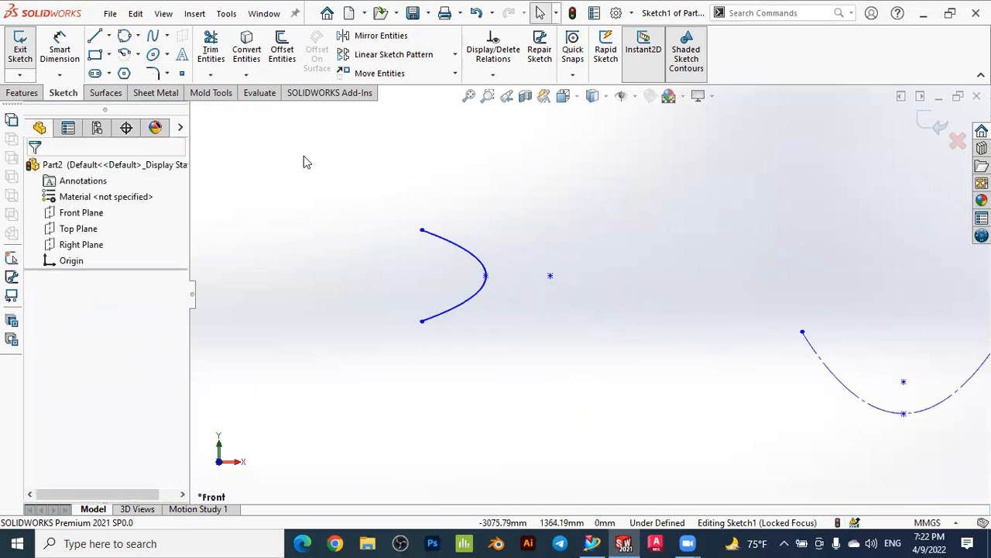
pyautogui.click(166, 54)
pyautogui.click(178, 126)
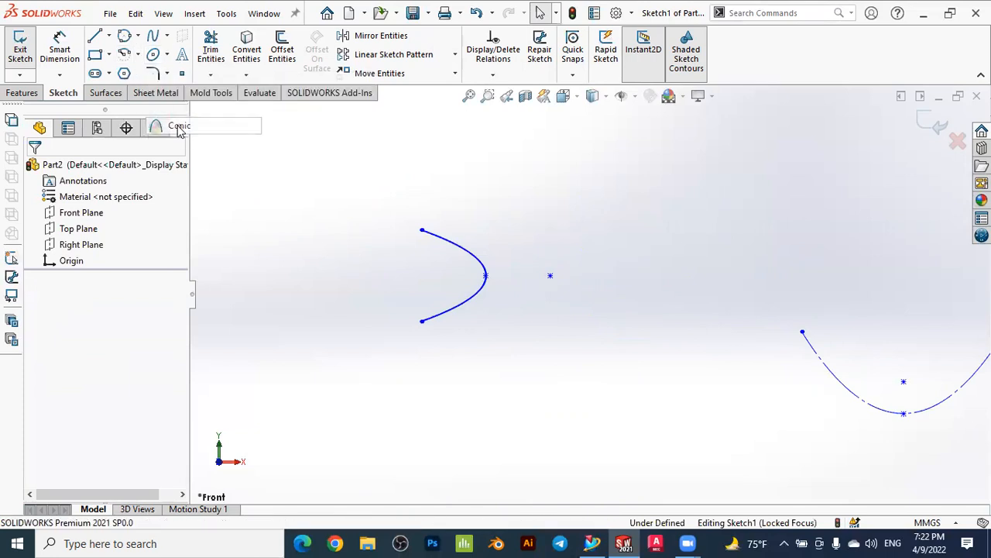
pyautogui.click(266, 208)
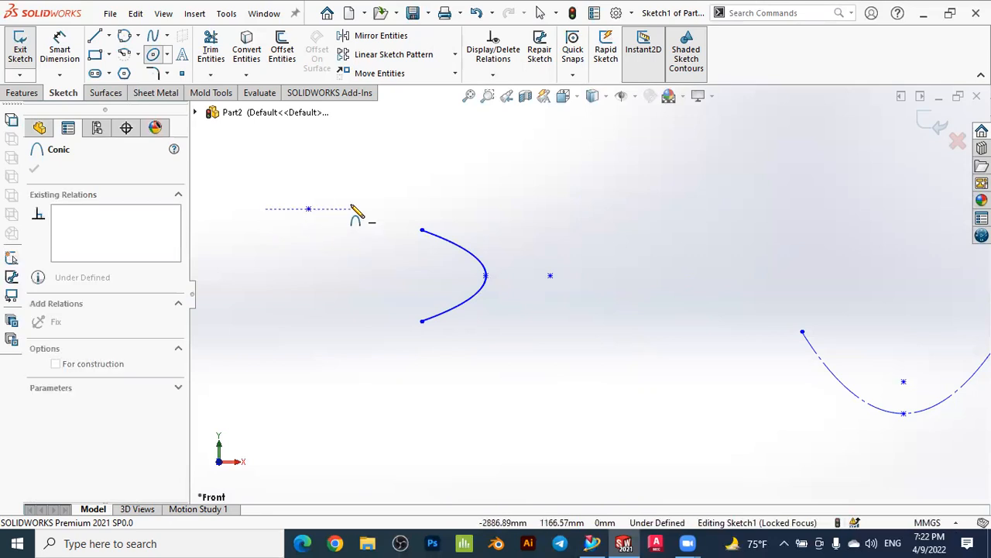
pyautogui.click(378, 208)
pyautogui.click(322, 167)
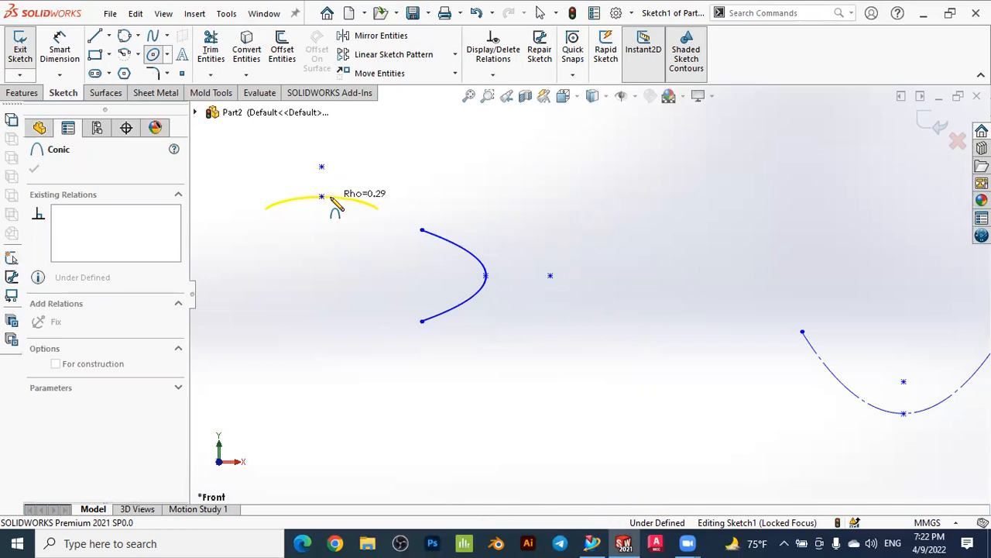
pyautogui.click(335, 204)
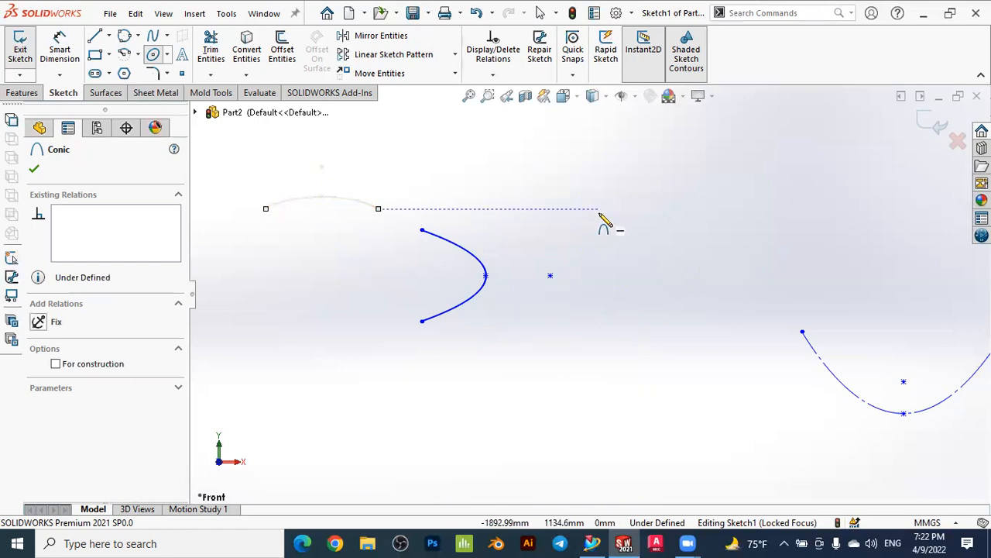
pyautogui.press('Escape')
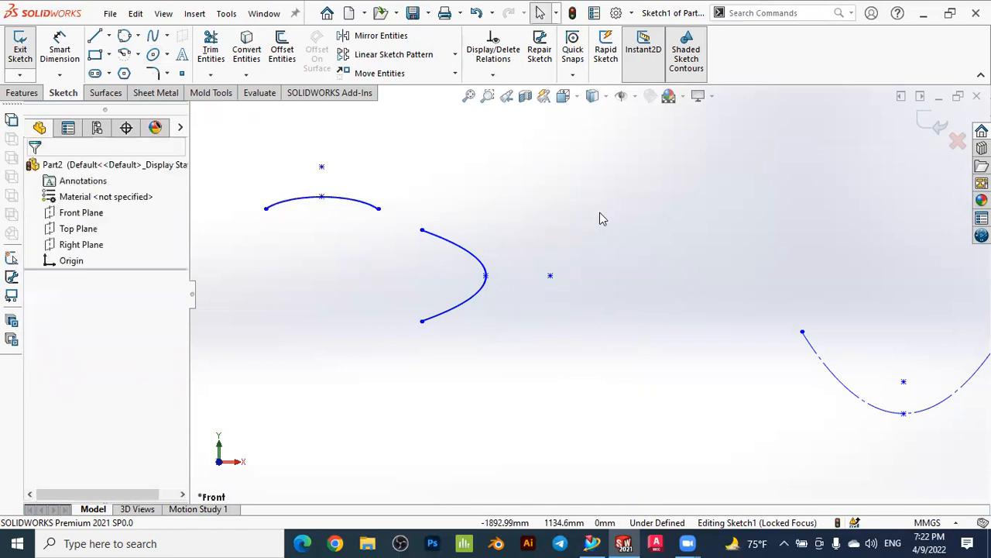
# Sketch a shallow conic above and left of the parabola, with level endpoints, its top vertex centred above them and Rho about 0.50.
pyautogui.click(166, 54)
pyautogui.click(176, 124)
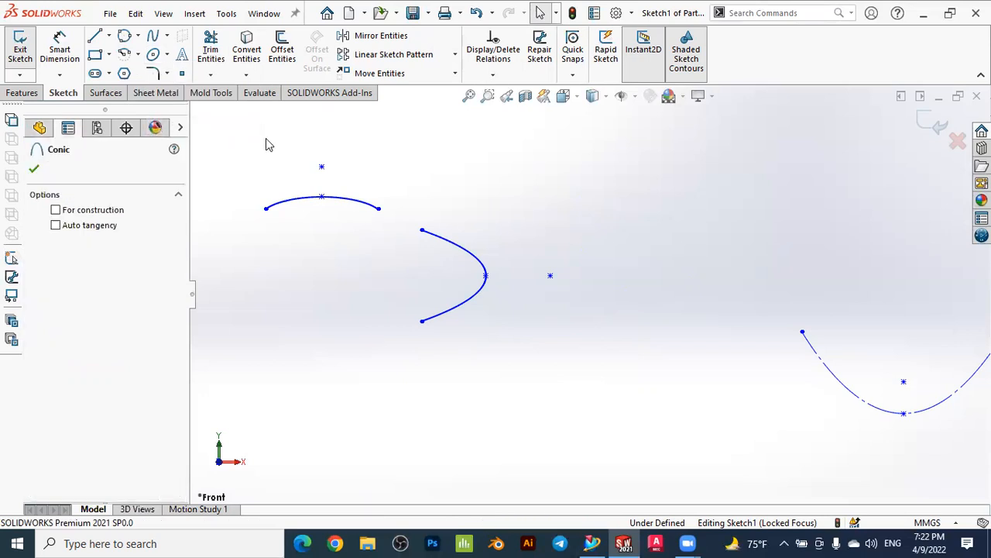
pyautogui.click(611, 221)
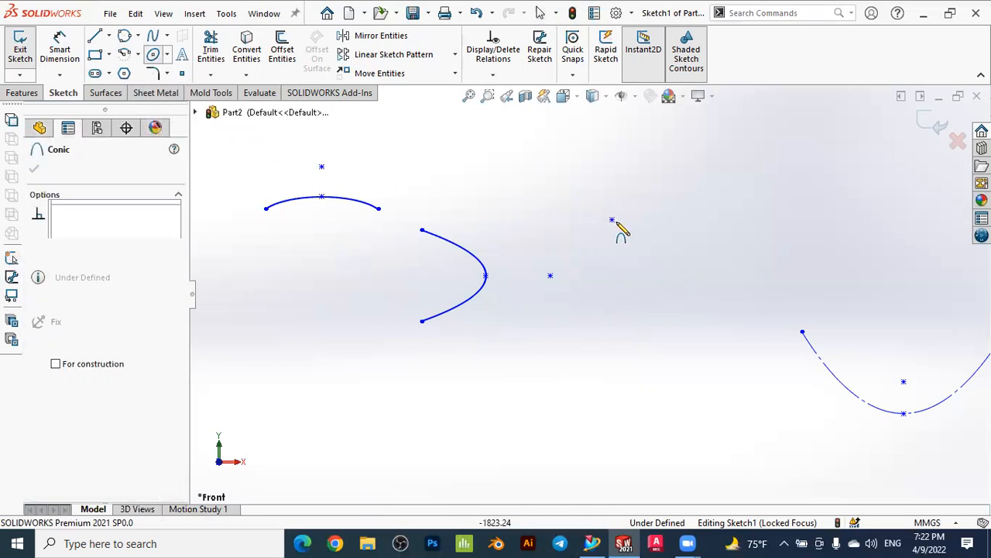
pyautogui.click(743, 220)
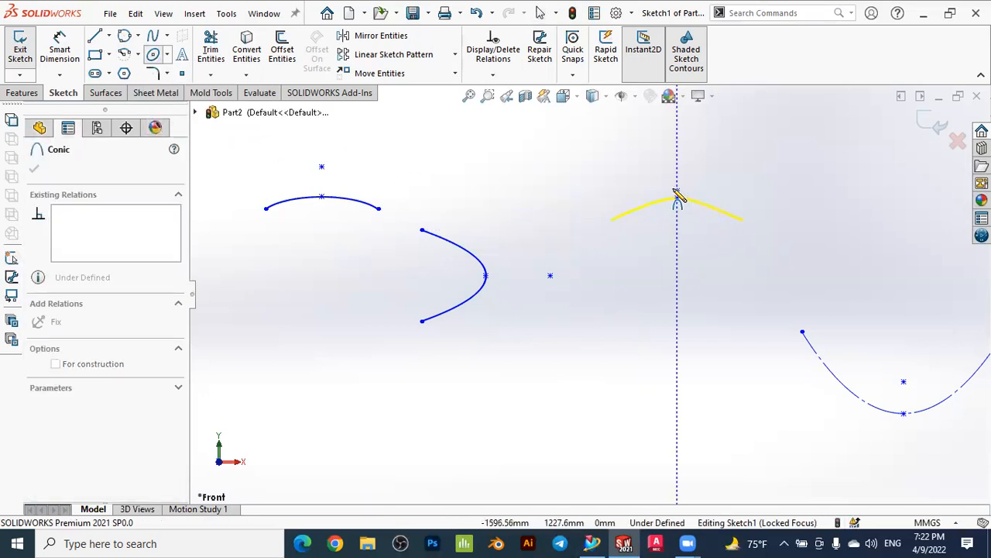
pyautogui.click(678, 199)
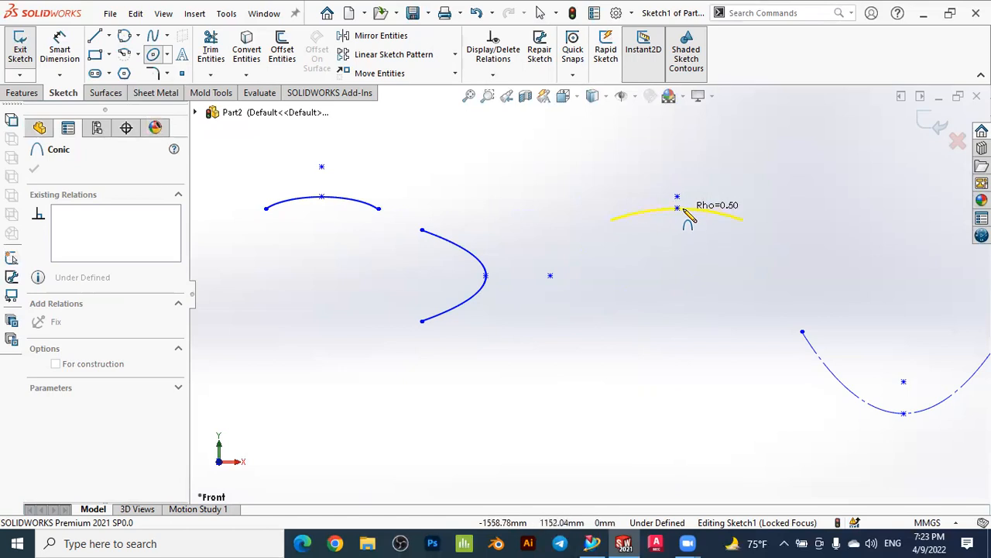
pyautogui.click(688, 217)
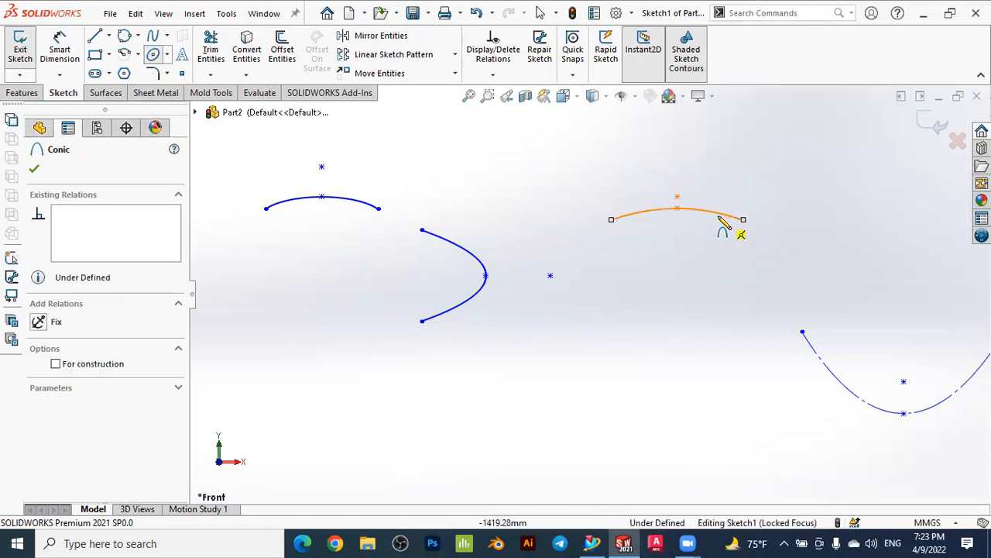
pyautogui.press('Escape')
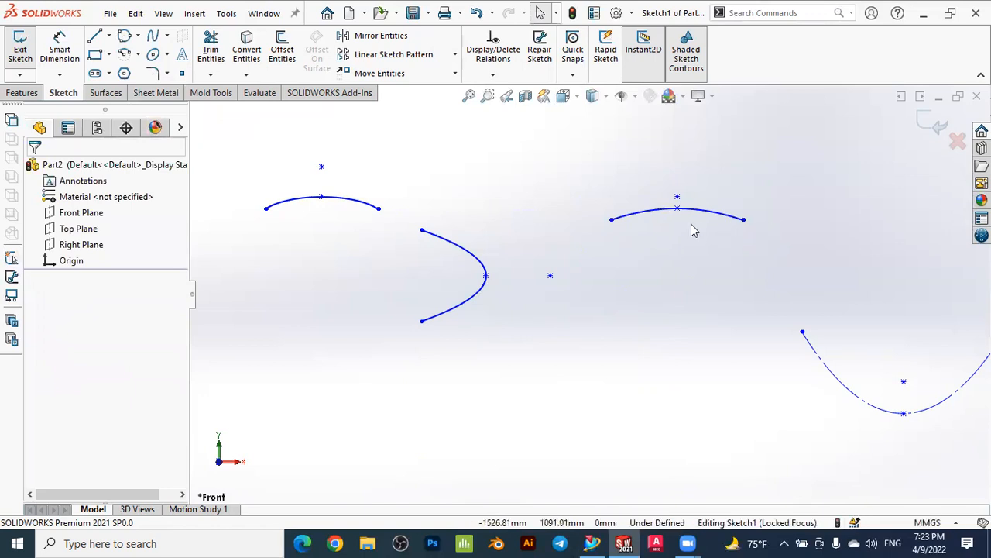
# Sketch a wider conic below the previous one, with level endpoints, a centred top vertex and the shoulder almost at that vertex for a sharp peak.
pyautogui.click(166, 53)
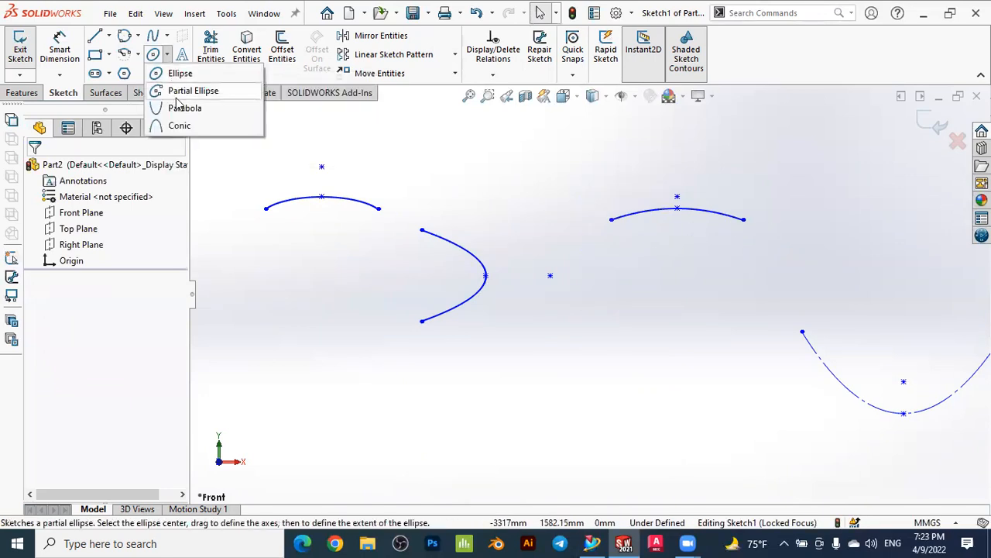
pyautogui.click(181, 126)
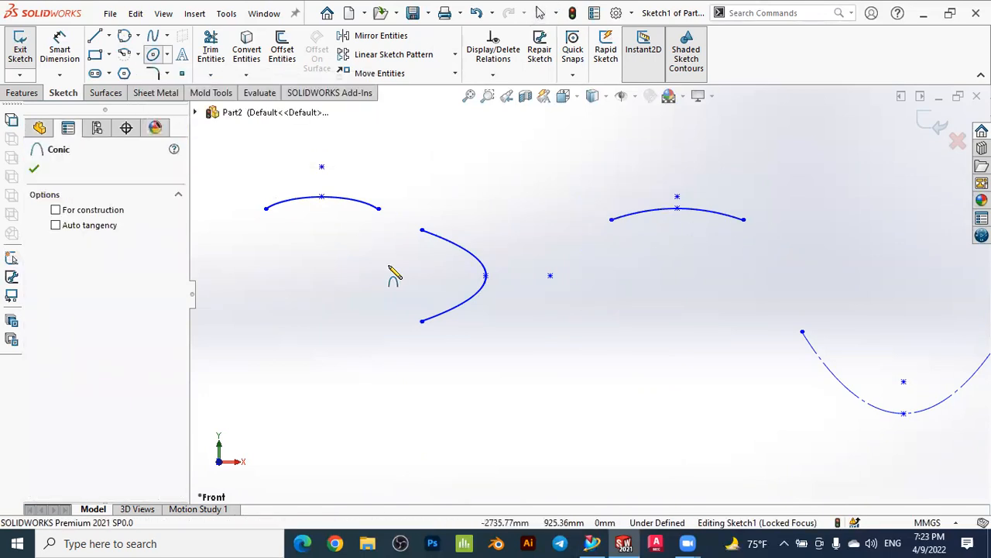
pyautogui.click(587, 331)
pyautogui.click(757, 331)
pyautogui.click(667, 292)
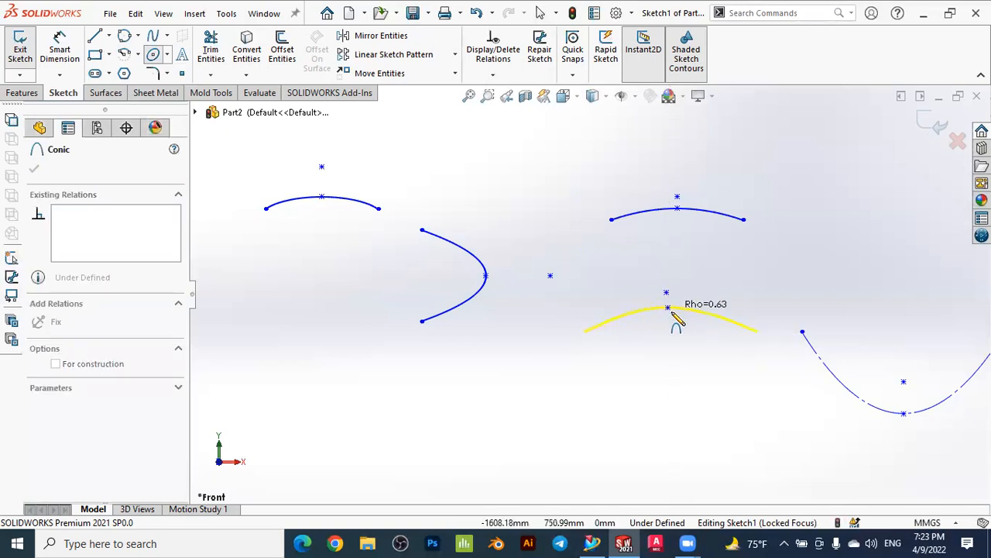
pyautogui.click(669, 266)
pyautogui.press('Escape')
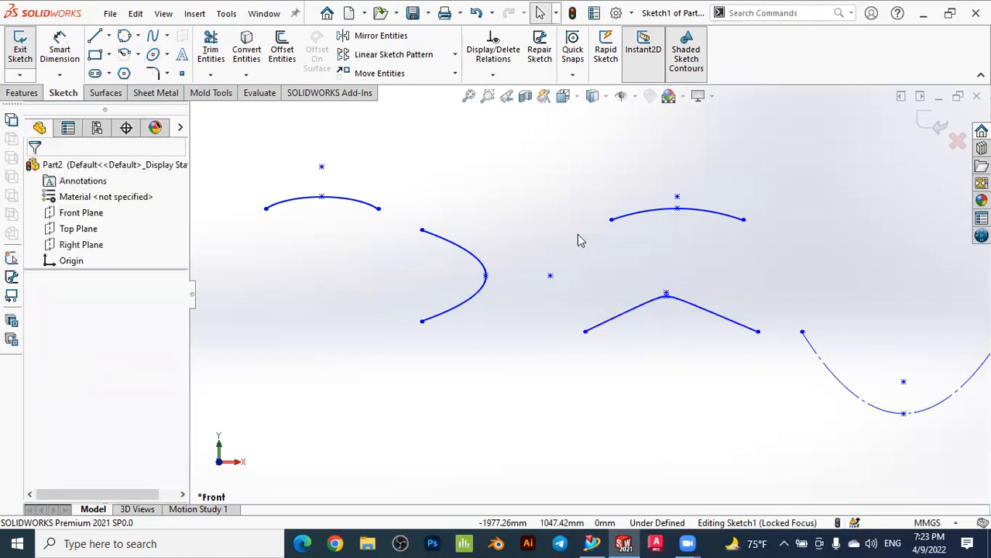
# Delete the left-opening conic with the vertically aligned endpoints from the sketch.
pyautogui.click(430, 237)
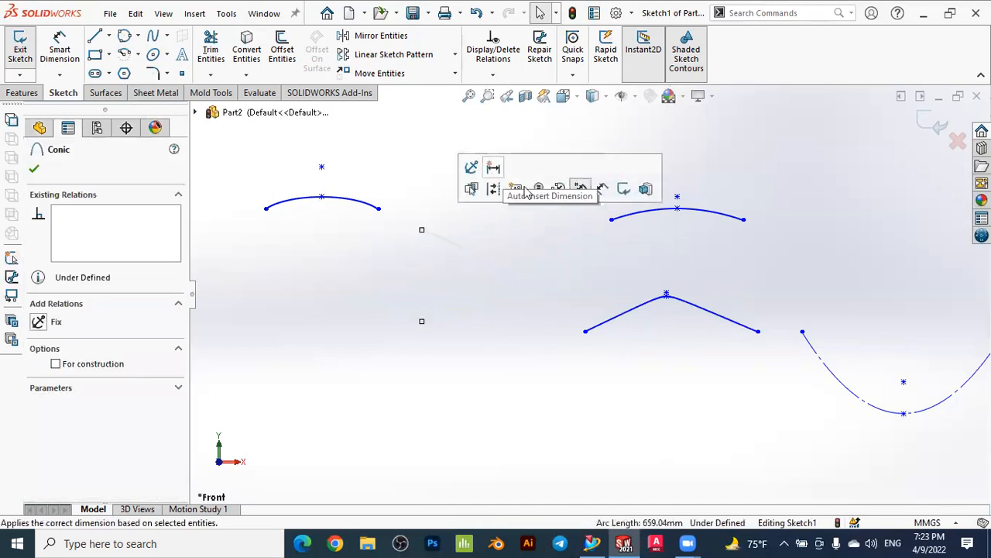
pyautogui.click(448, 242)
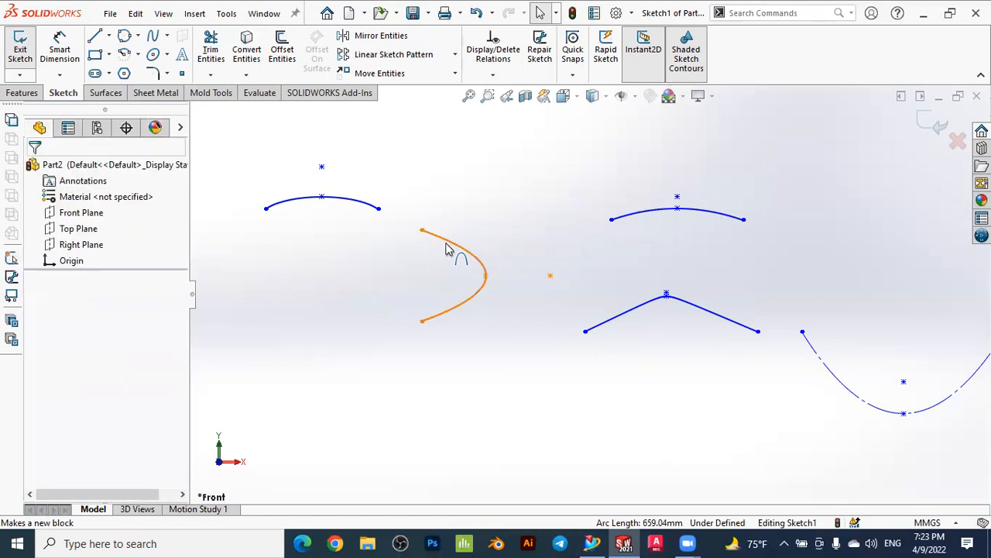
pyautogui.click(446, 248)
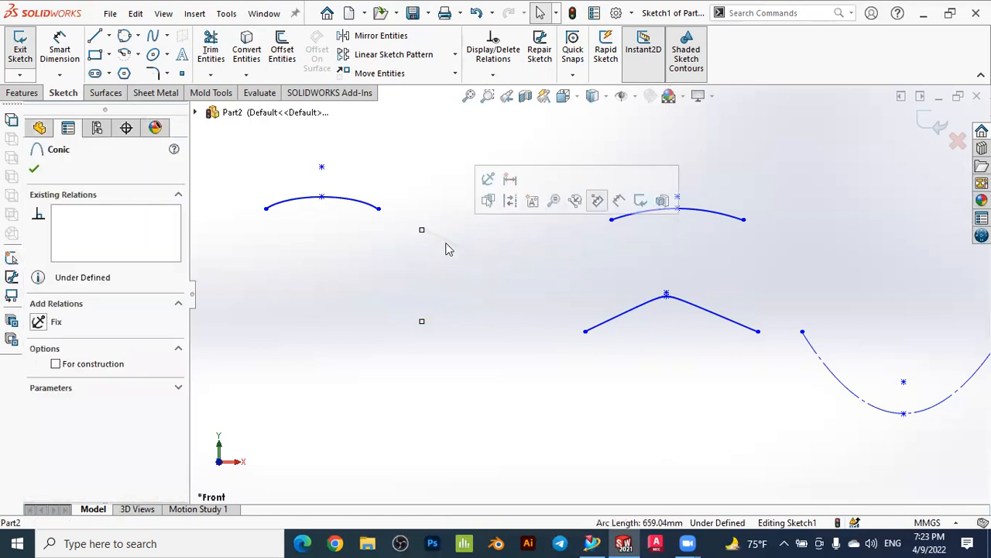
pyautogui.click(447, 249)
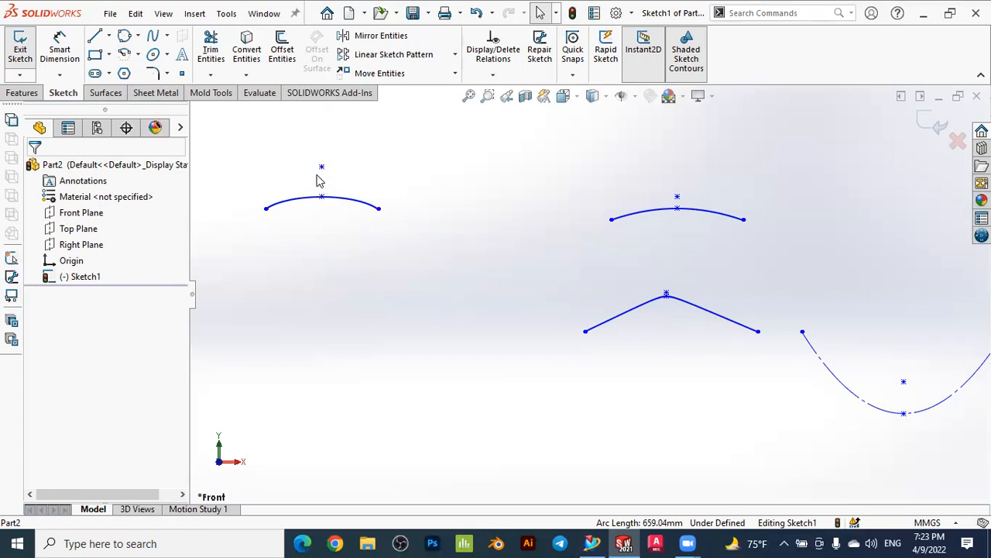
pyautogui.scroll(3, 414, 254)
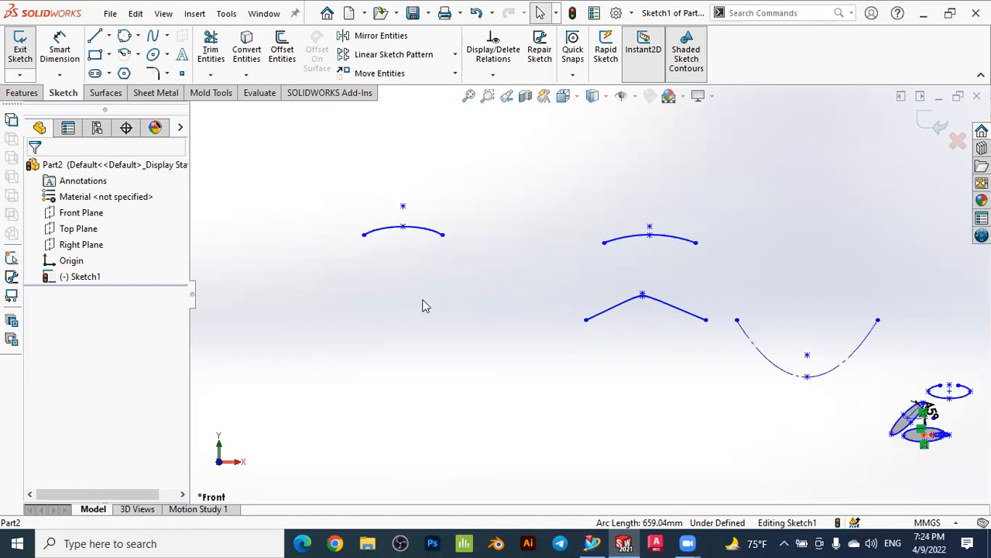
pyautogui.click(167, 56)
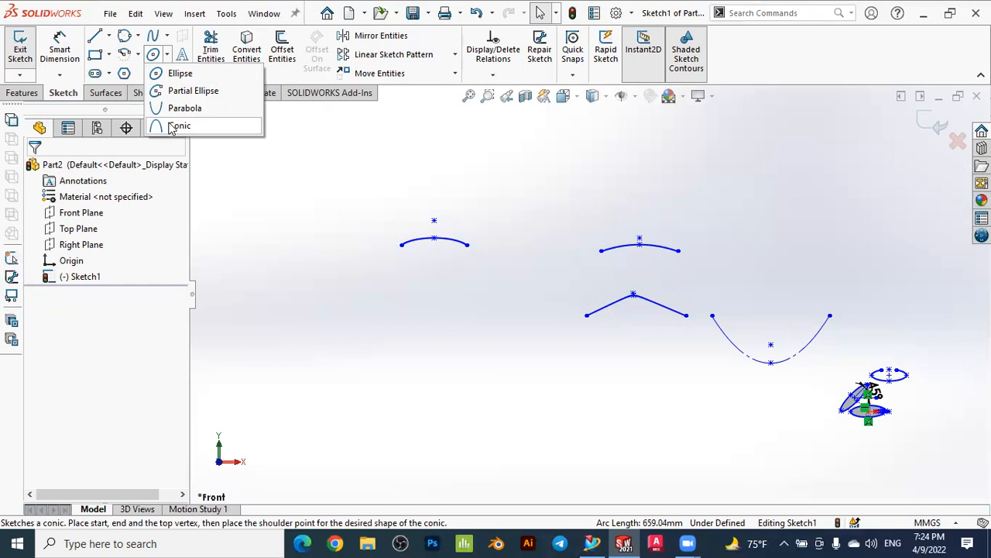
pyautogui.click(578, 197)
pyautogui.scroll(2, 519, 209)
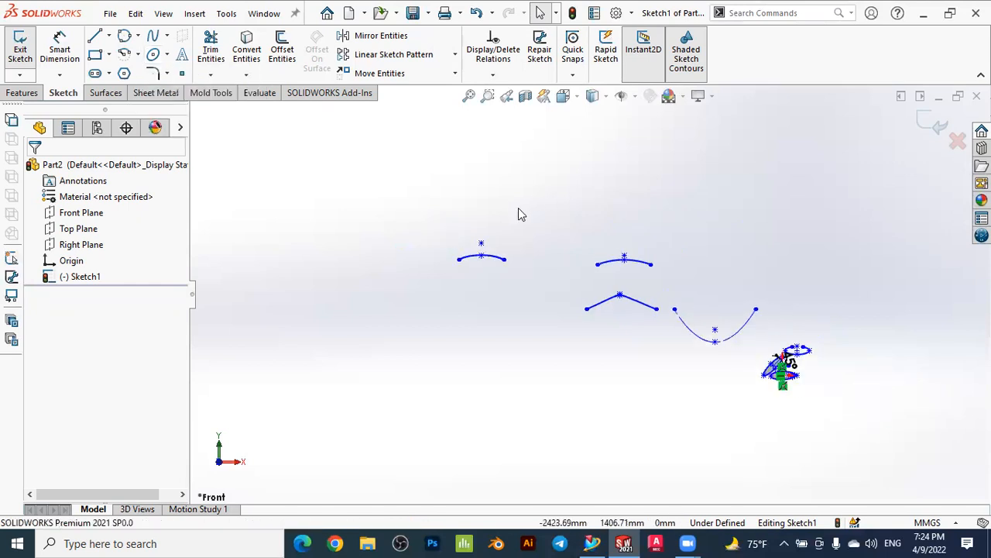
pyautogui.scroll(-2, 817, 283)
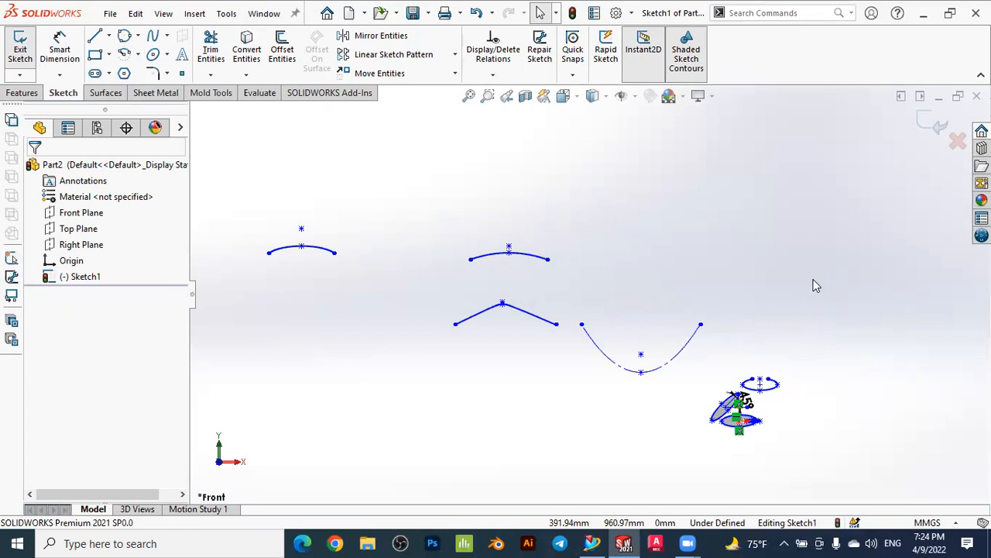